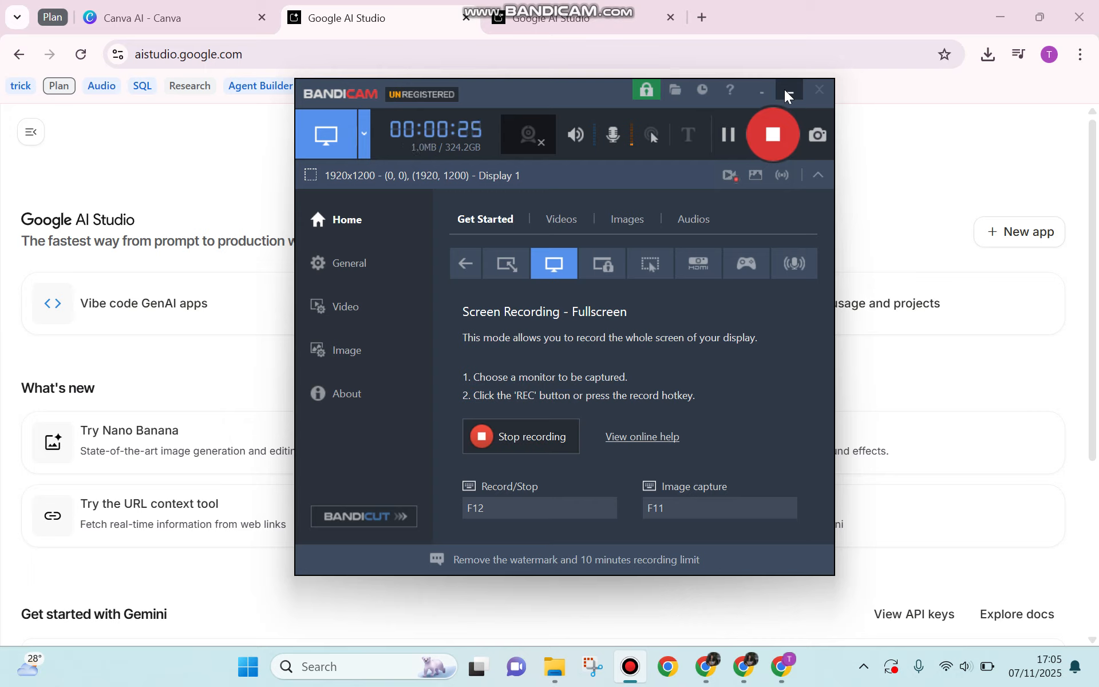
Open the Nano Banana image model and replace its sample prompt with the copied Durafan premium fan company logo brief.
click(788, 91)
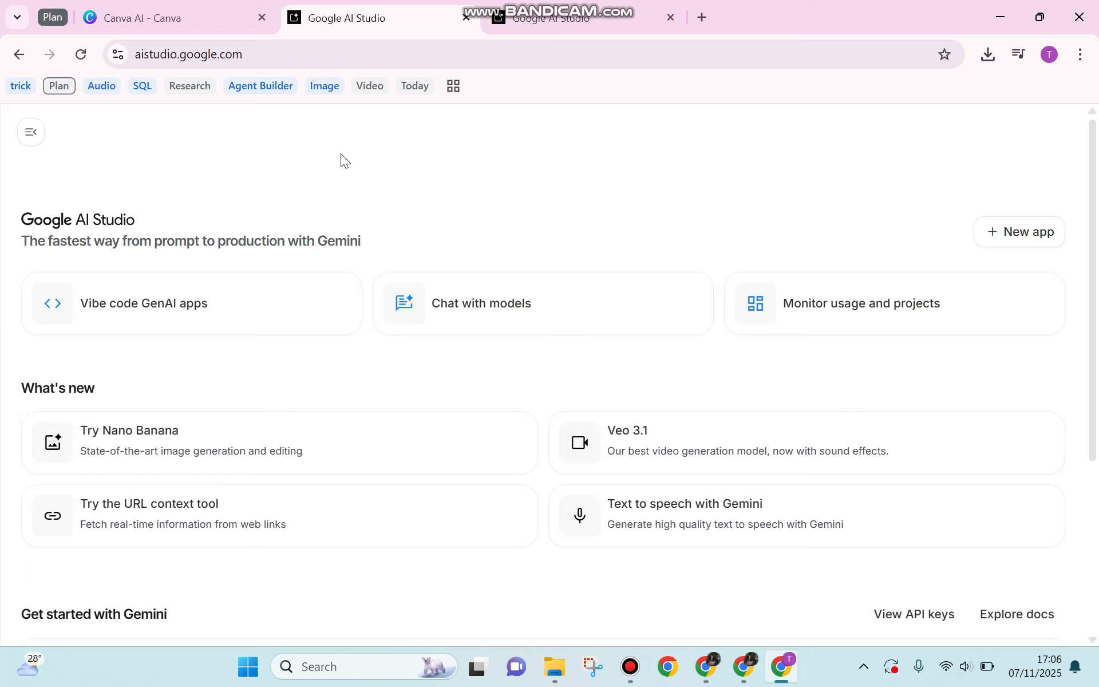
click(206, 433)
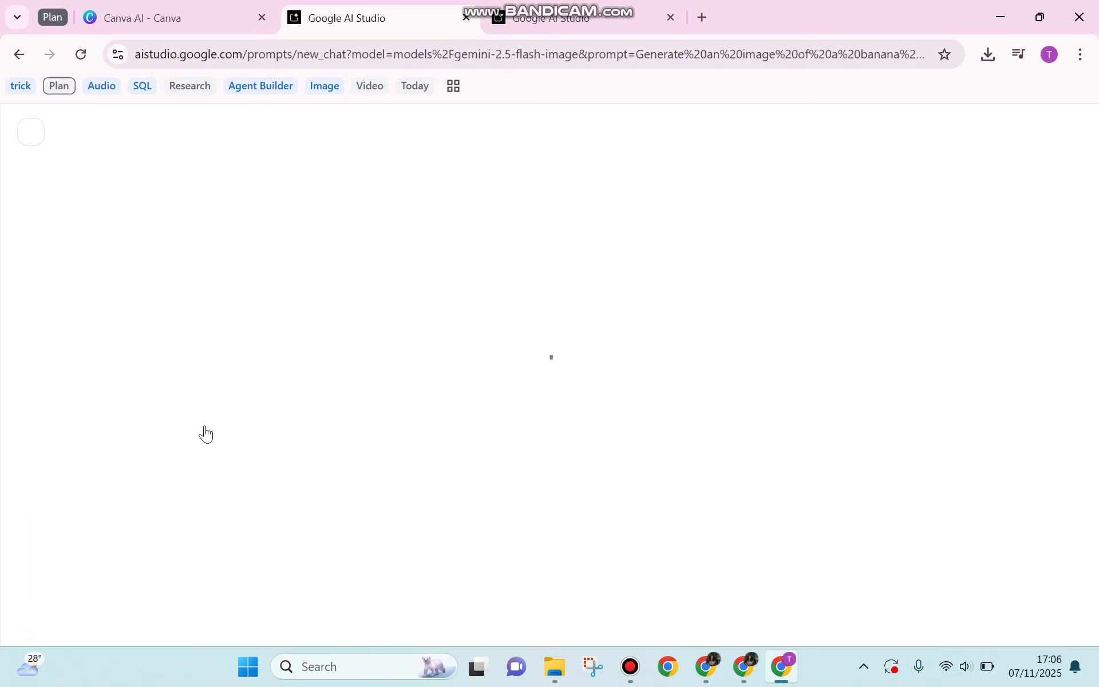
key(ctrl+a)
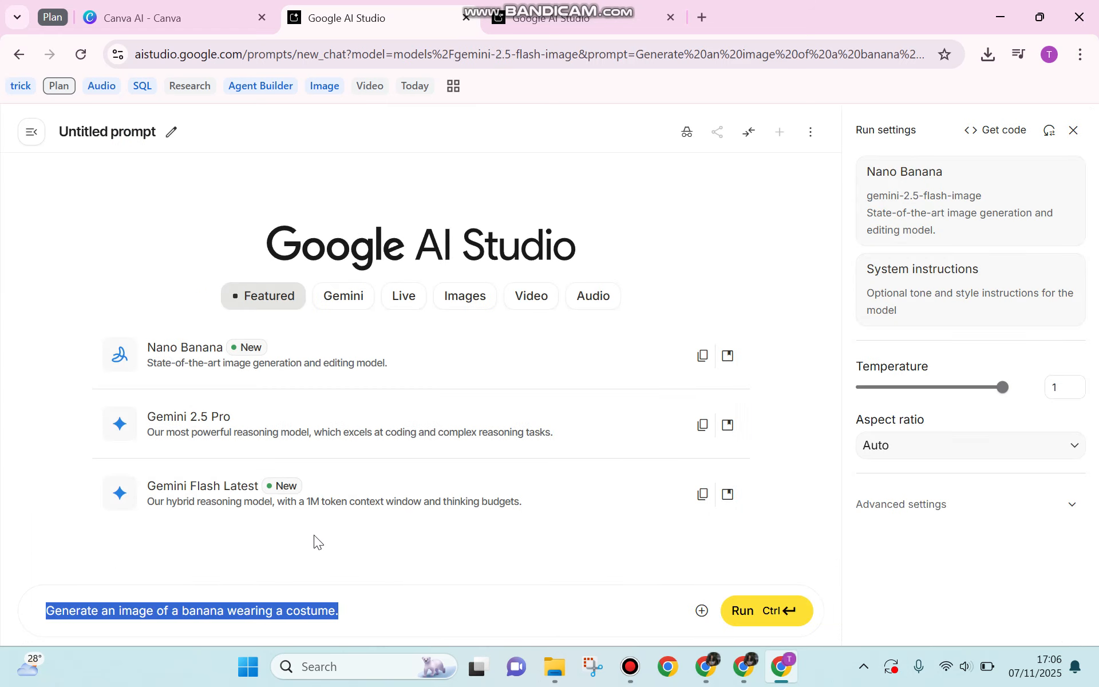
key(BackSpace)
key(ctrl+v)
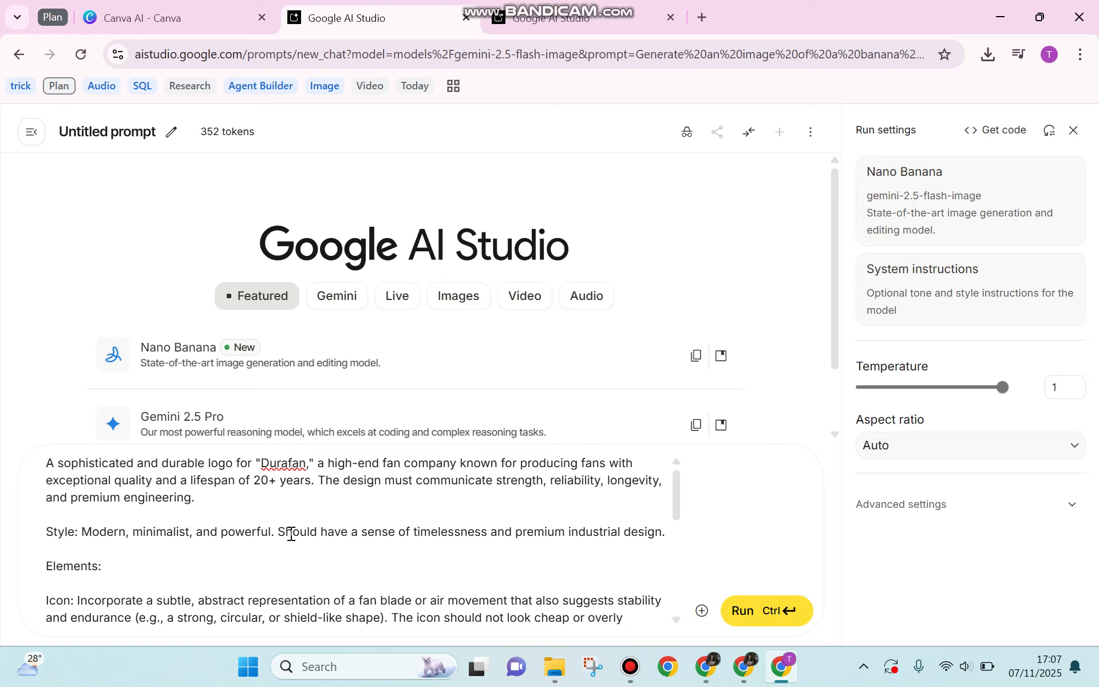
Read through the Durafan brief down to its example rendering style and run it to generate the logo.
scroll(292, 530, down, 1)
scroll(293, 530, down, 1)
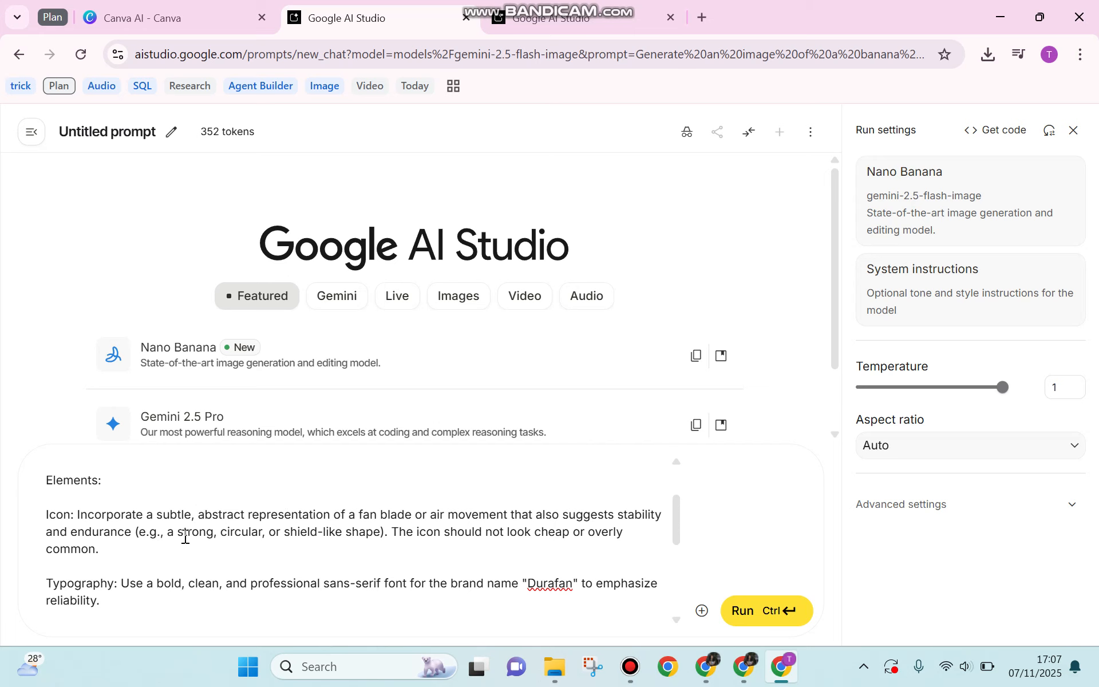
scroll(169, 505, down, 3)
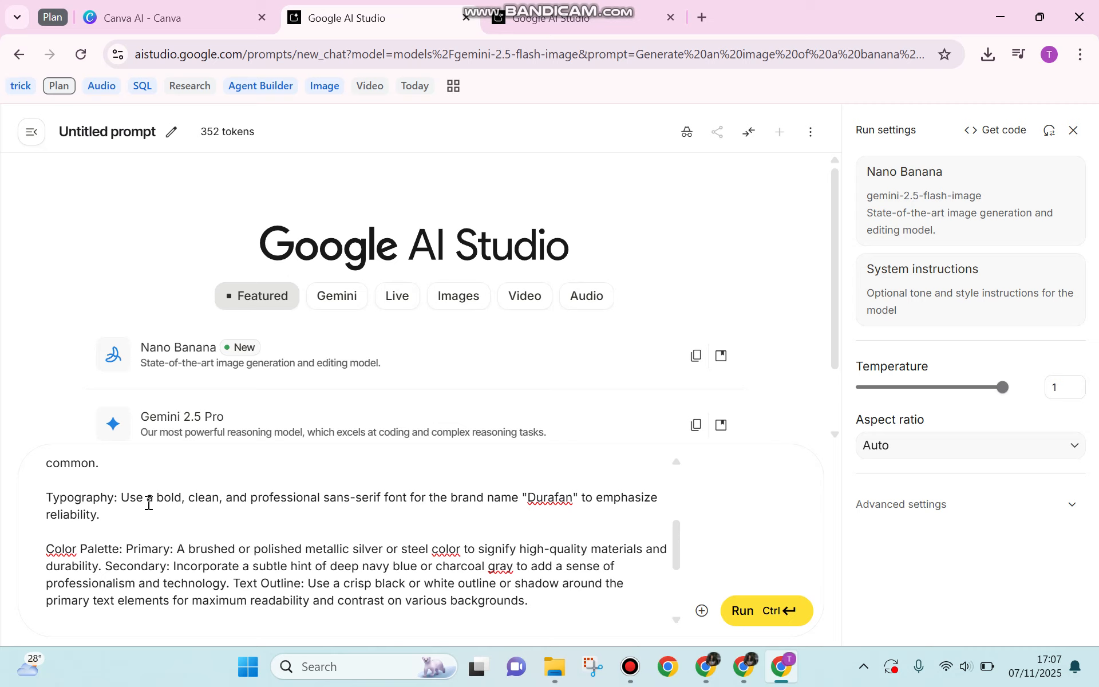
scroll(149, 503, down, 2)
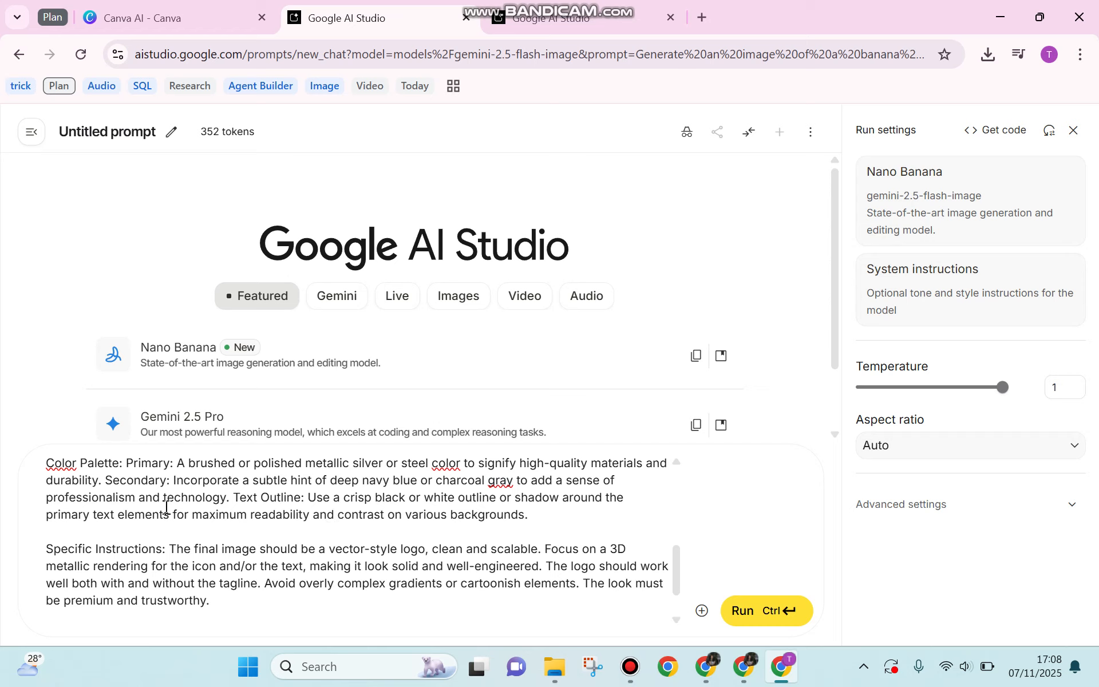
text(Example Rendering Style (Optional Idea): A sleek, silver, metallic logo icon of a stylized, rotating 'D' that subtly forms a fan blade, next to the bold, durable text 'DURAFAN' with a subtle white outline on a dark background.)
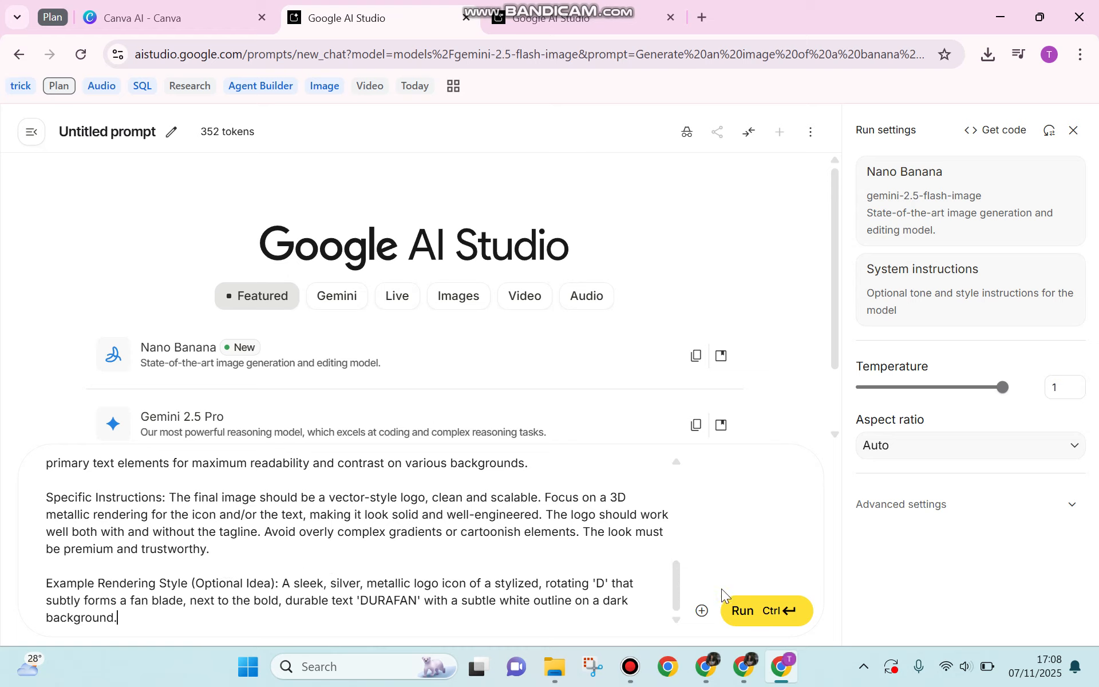
click(748, 610)
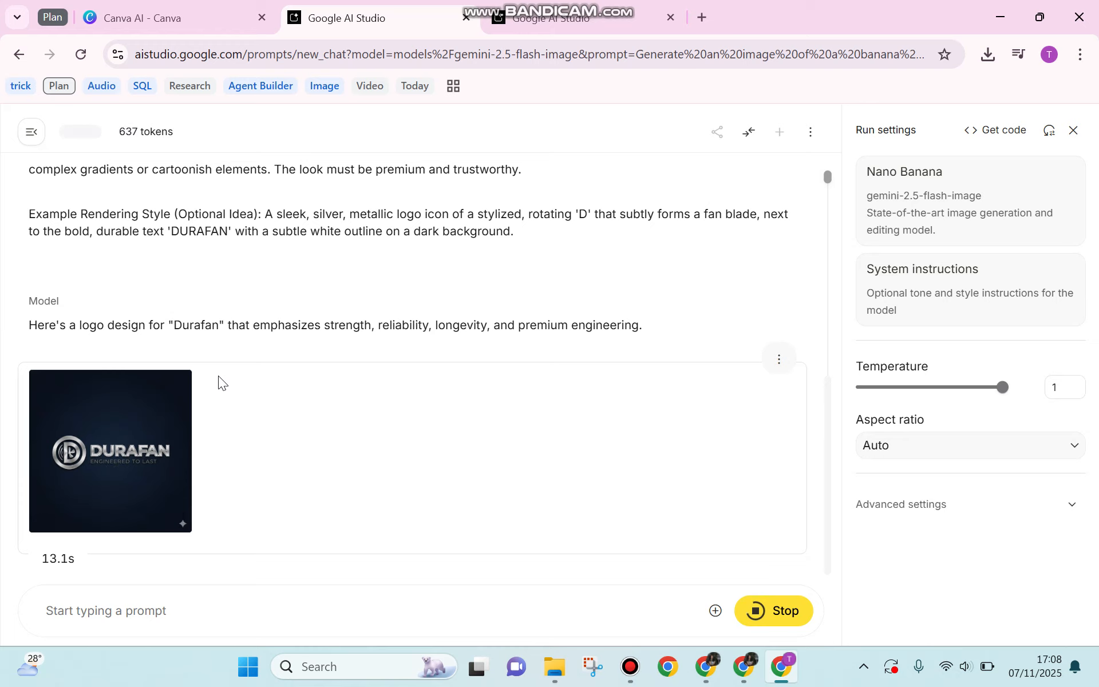
View the generated Durafan logo at a larger size and close the preview.
mouse_move(135, 413)
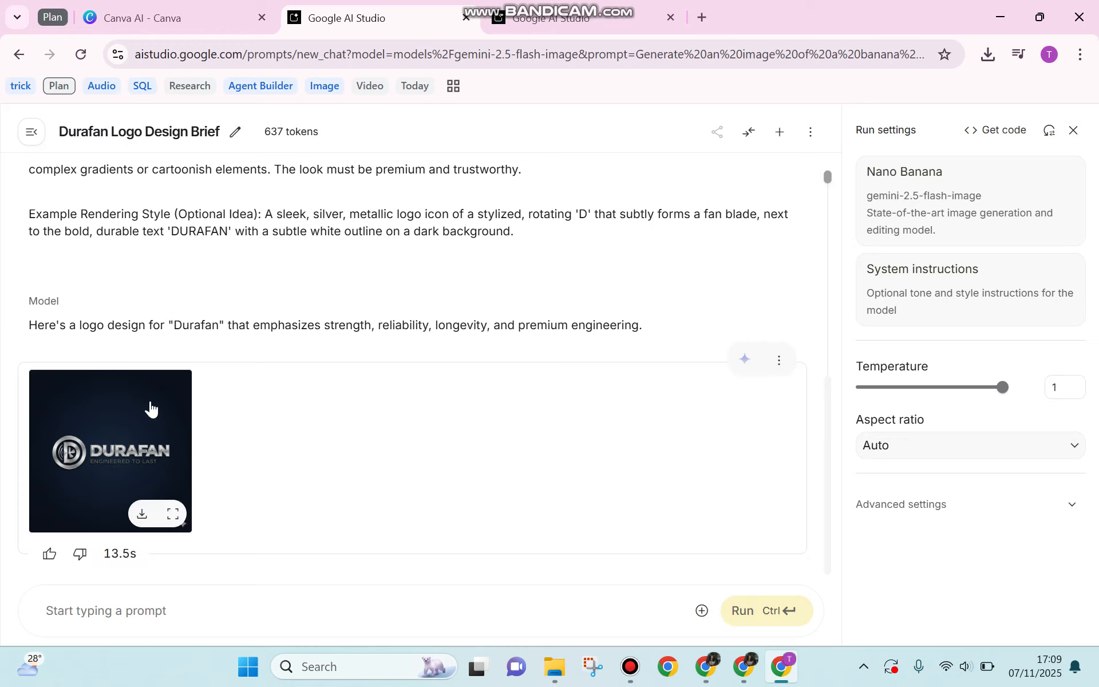
click(151, 409)
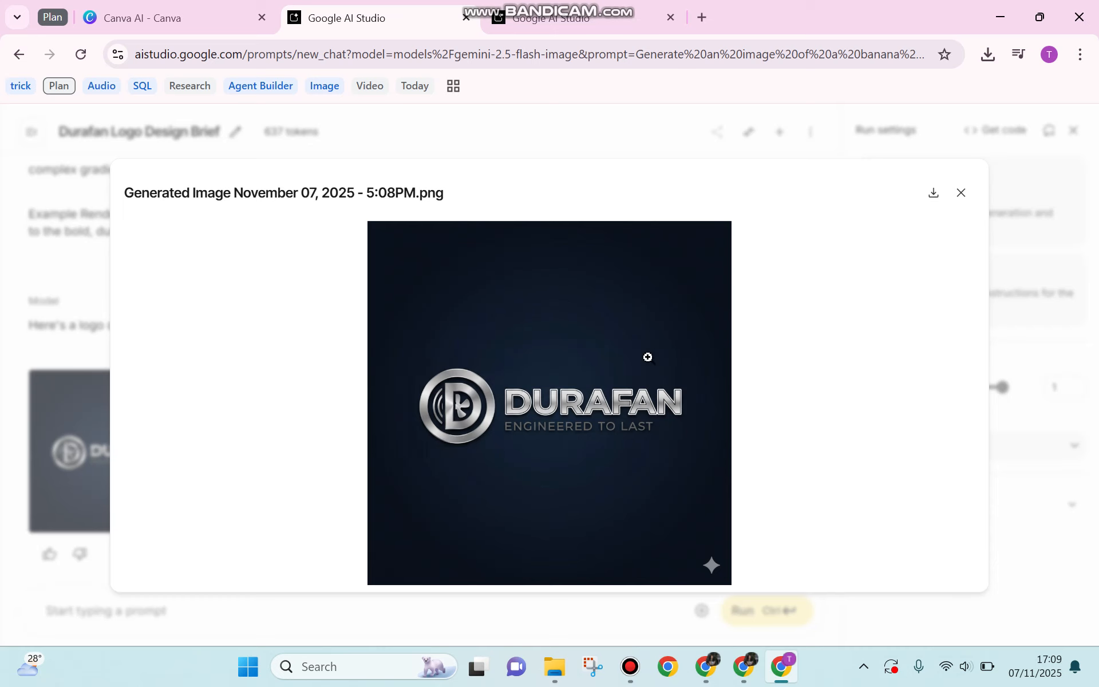
click(961, 194)
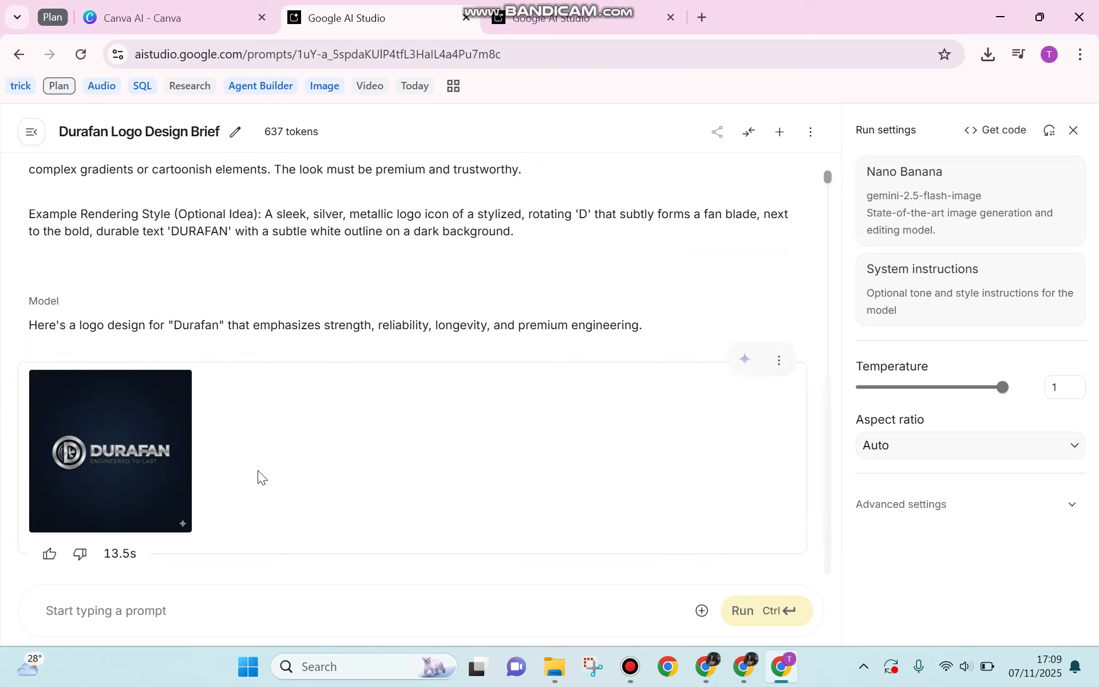
Prompt the model to create a zoomed-in picture of a home fan that is on, coloured elegant black, and run it.
mouse_move(150, 468)
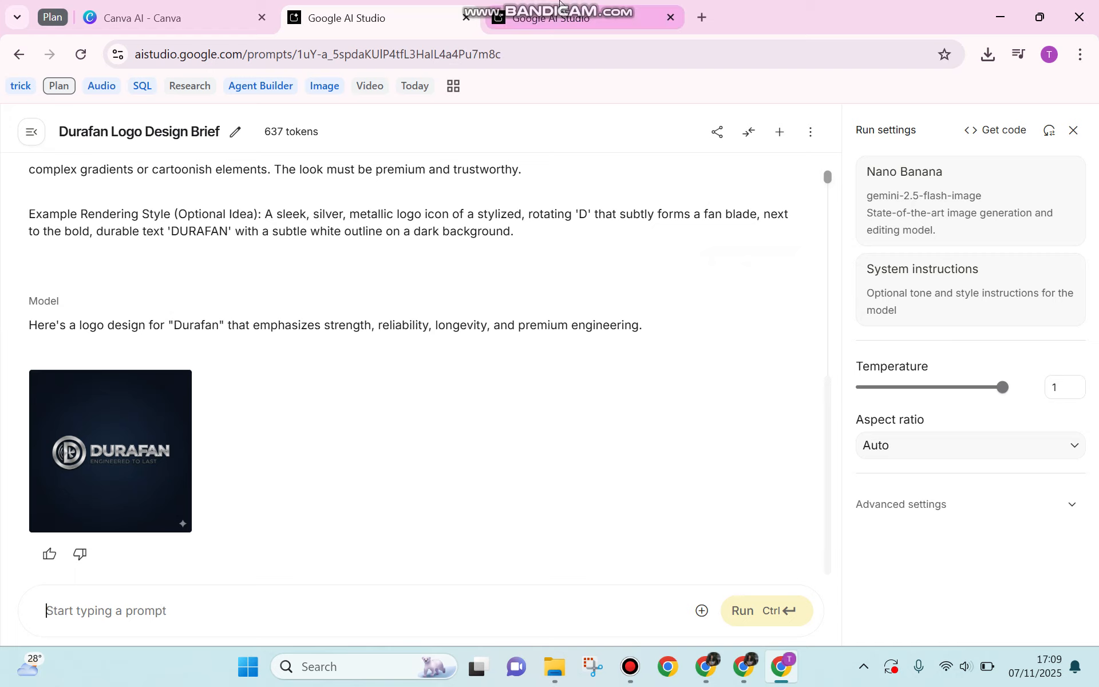
mouse_move(630, 22)
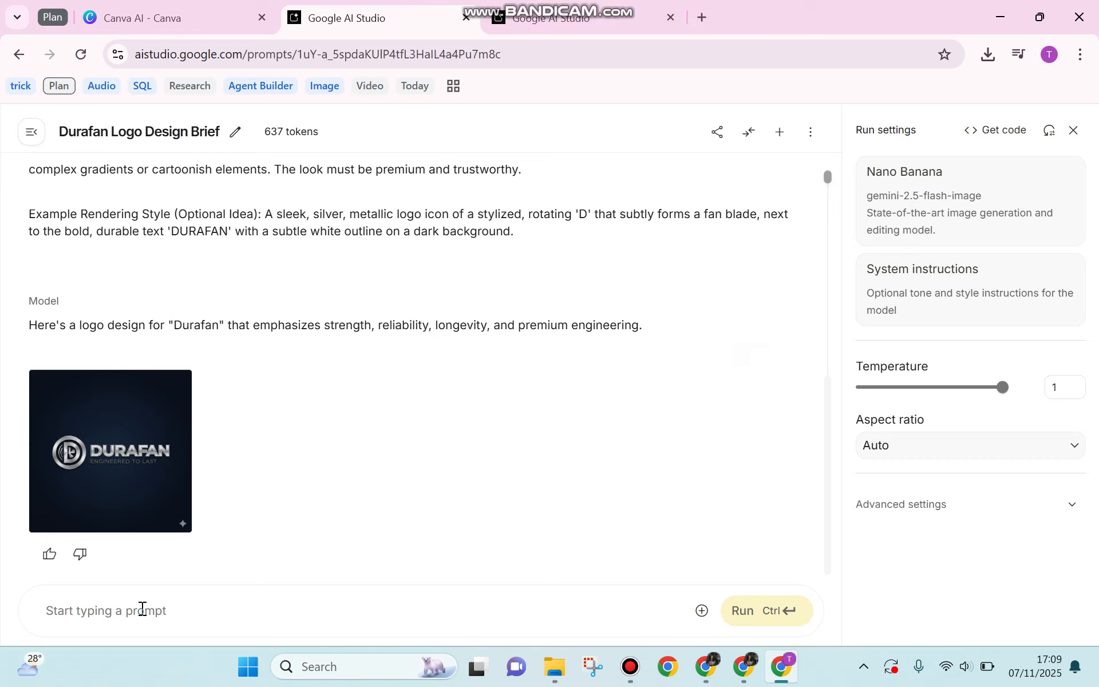
text(User Now, create the zoomed in picture of home fan that is on. The color of the fan will be elegant black.)
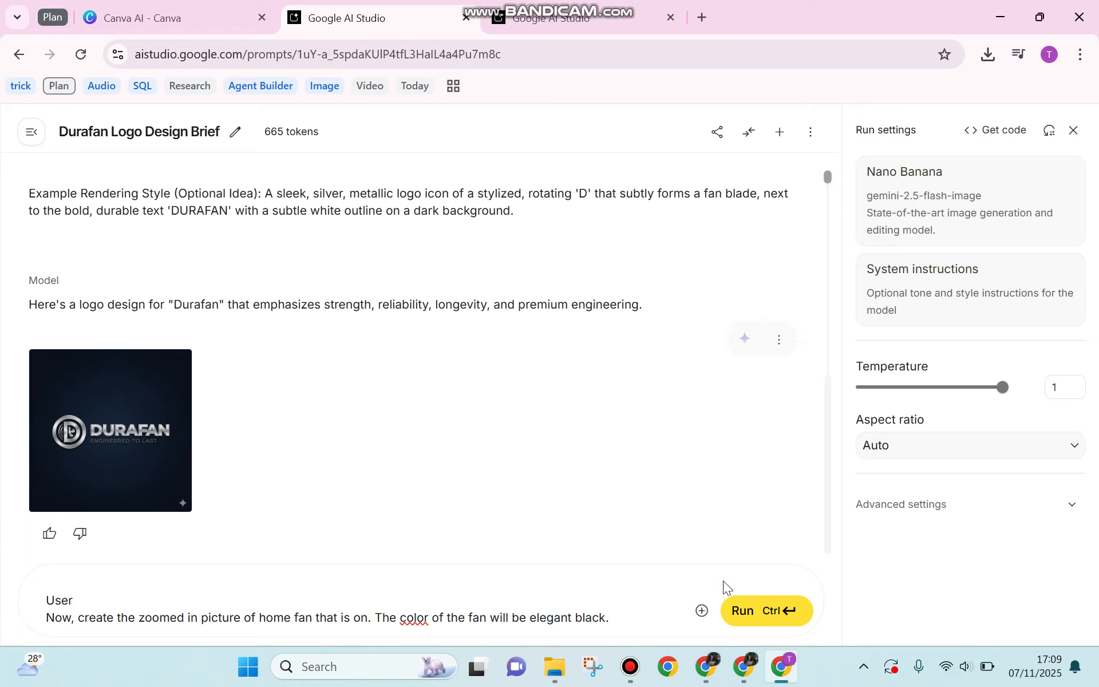
click(764, 614)
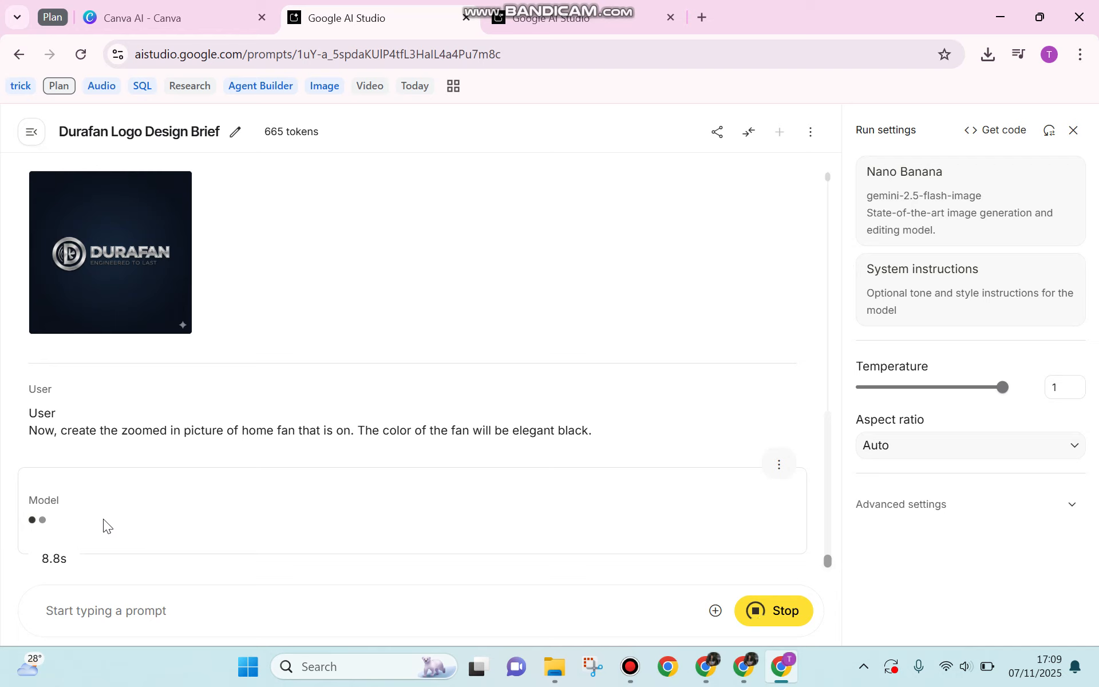
Download the generated Durafan logo and the generated black home fan image.
click(142, 314)
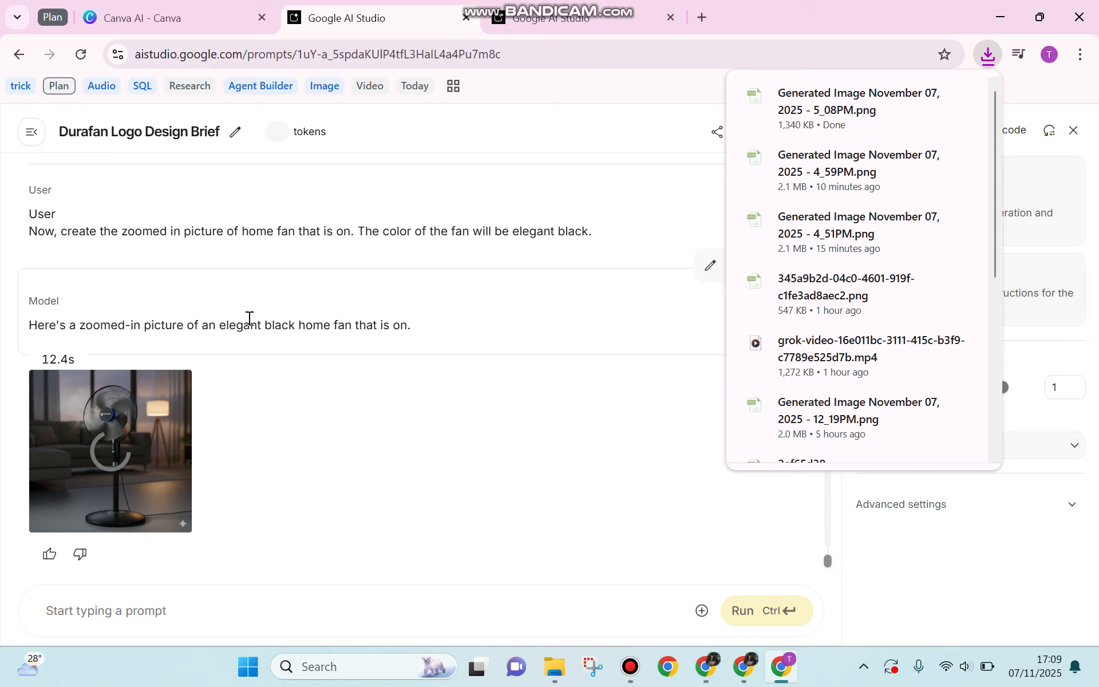
mouse_move(111, 448)
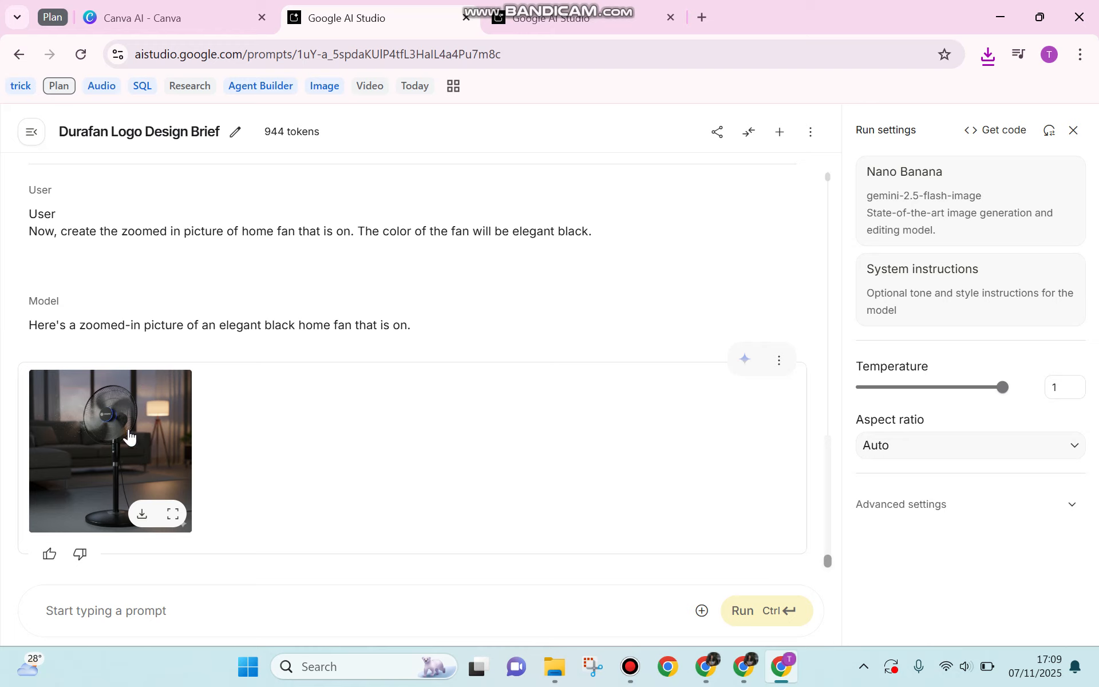
click(143, 517)
scroll(122, 389, up, 5)
scroll(122, 355, down, 5)
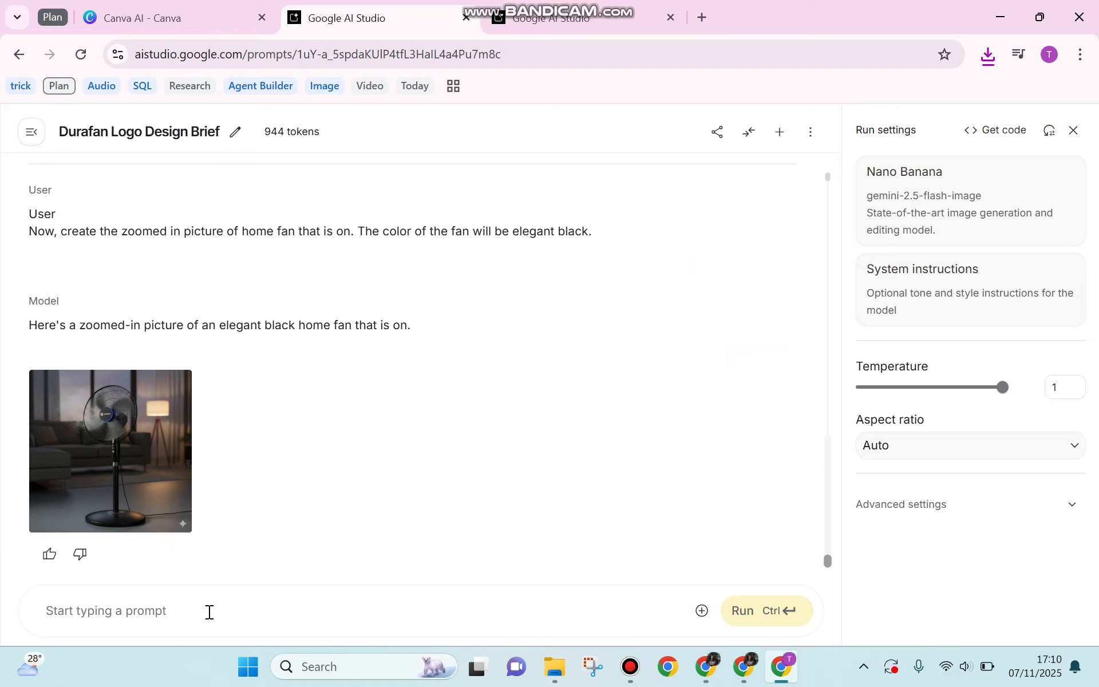
scroll(197, 435, up, 5)
scroll(172, 381, down, 5)
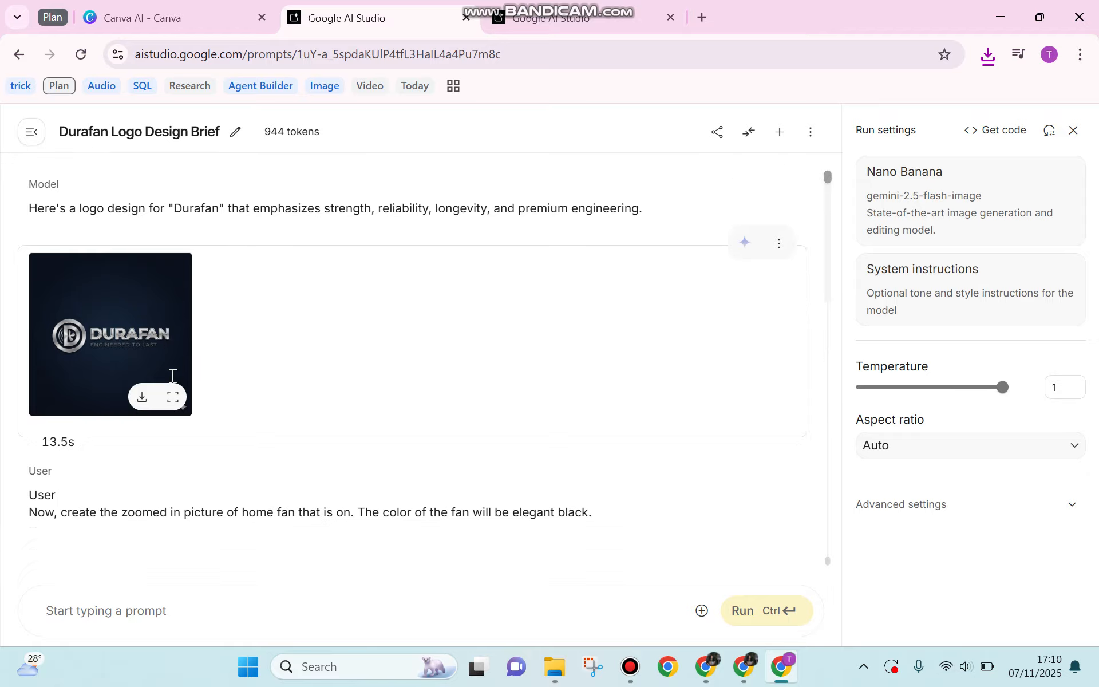
scroll(155, 412, up, 5)
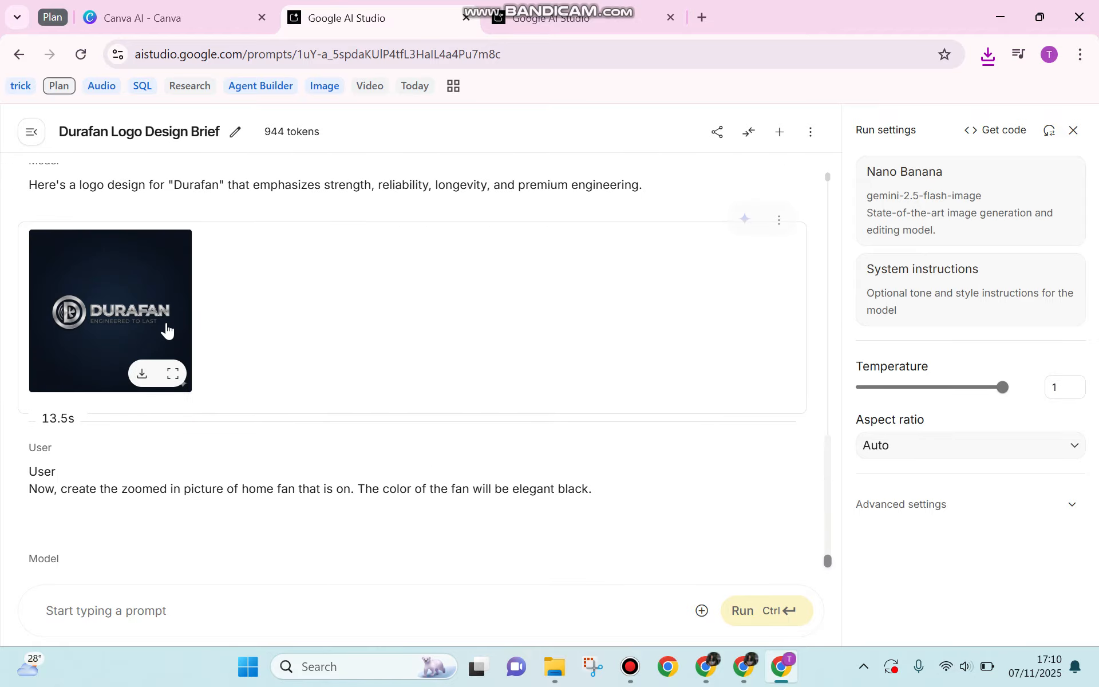
scroll(137, 312, down, 5)
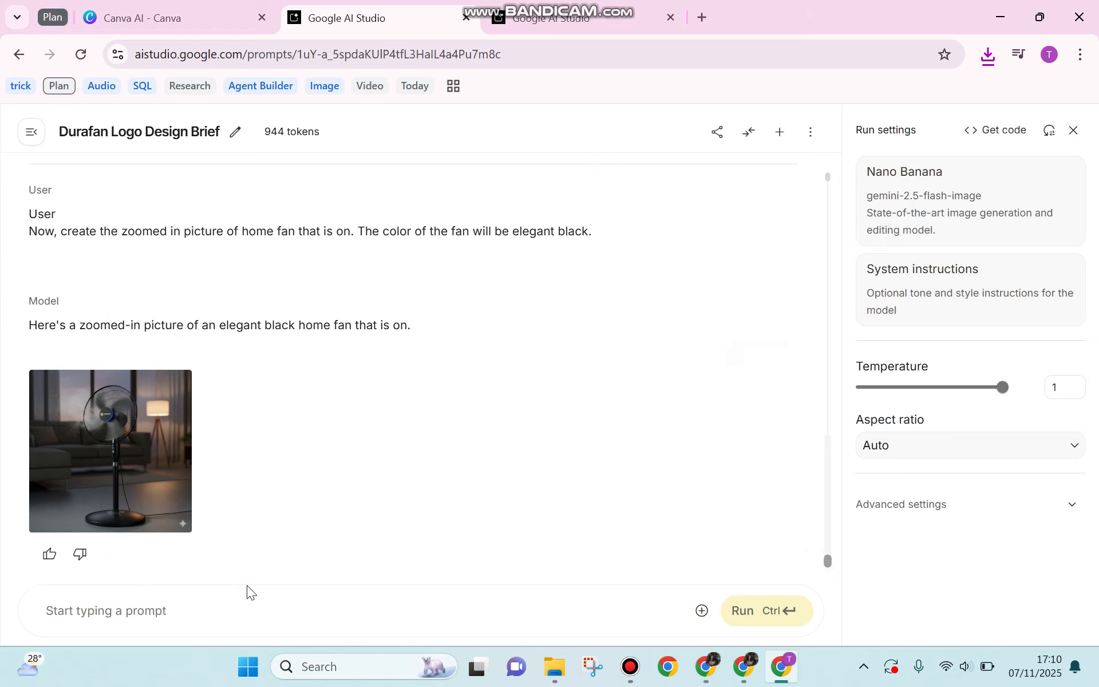
Search the Downloads folder for "gen" and attach the logo file "Generated Image November 07, 2025 - 5_08PM" to the new prompt.
click(702, 610)
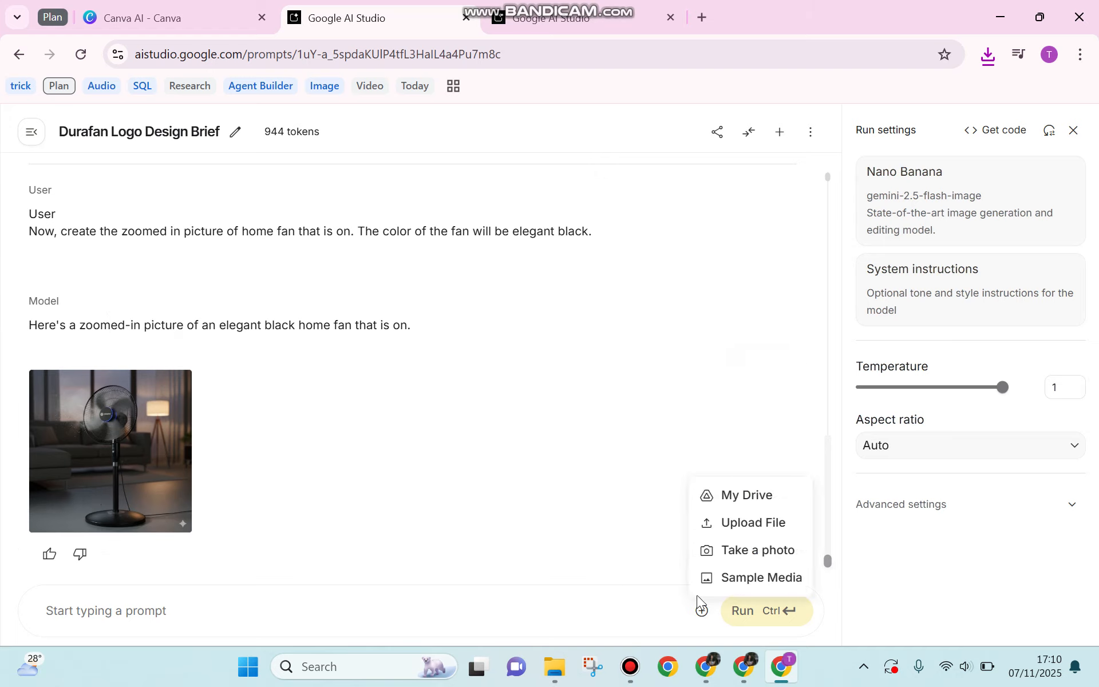
click(730, 523)
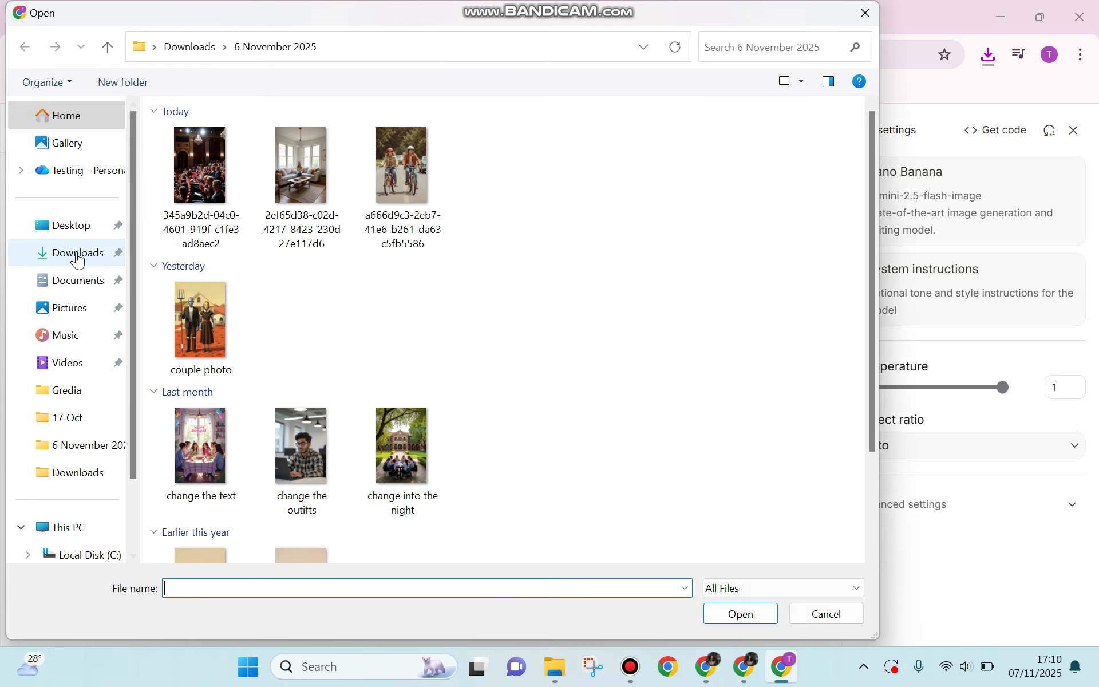
click(78, 255)
click(725, 49)
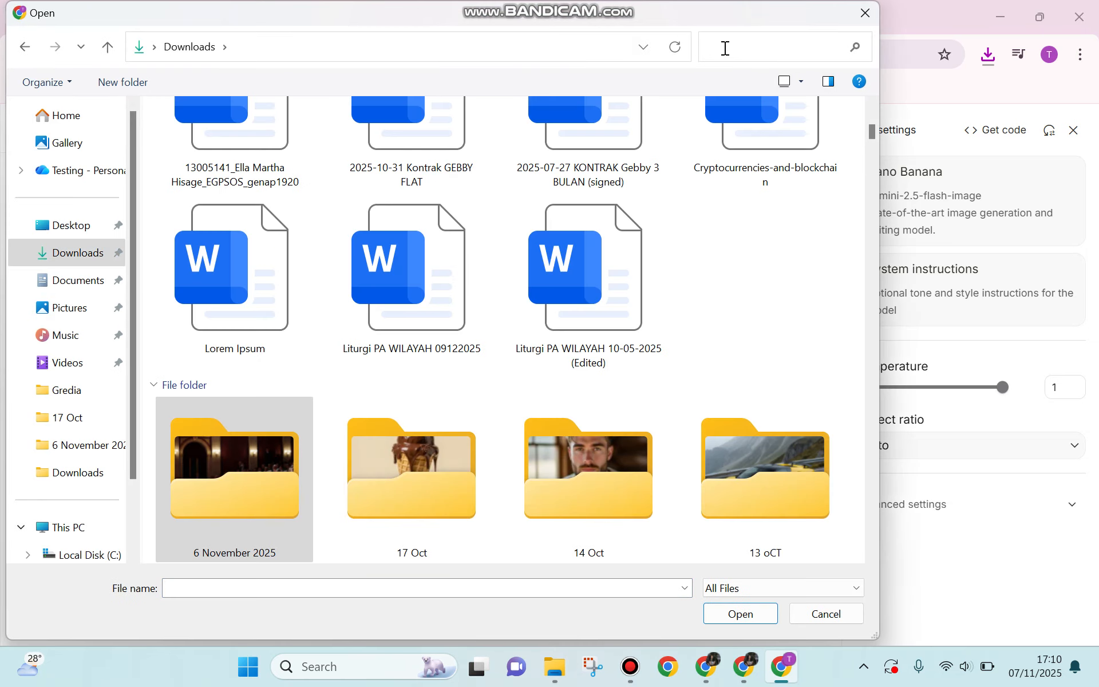
text(fen)
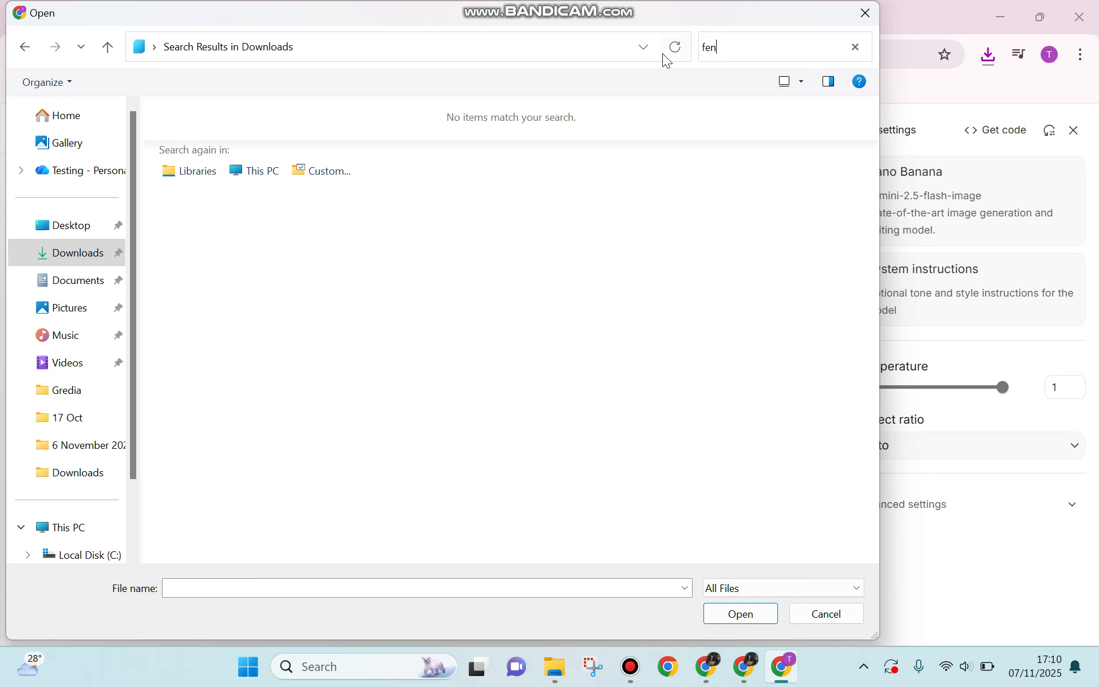
key(BackSpace)
key(BackSpace)
key(BackSpace)
text(gen)
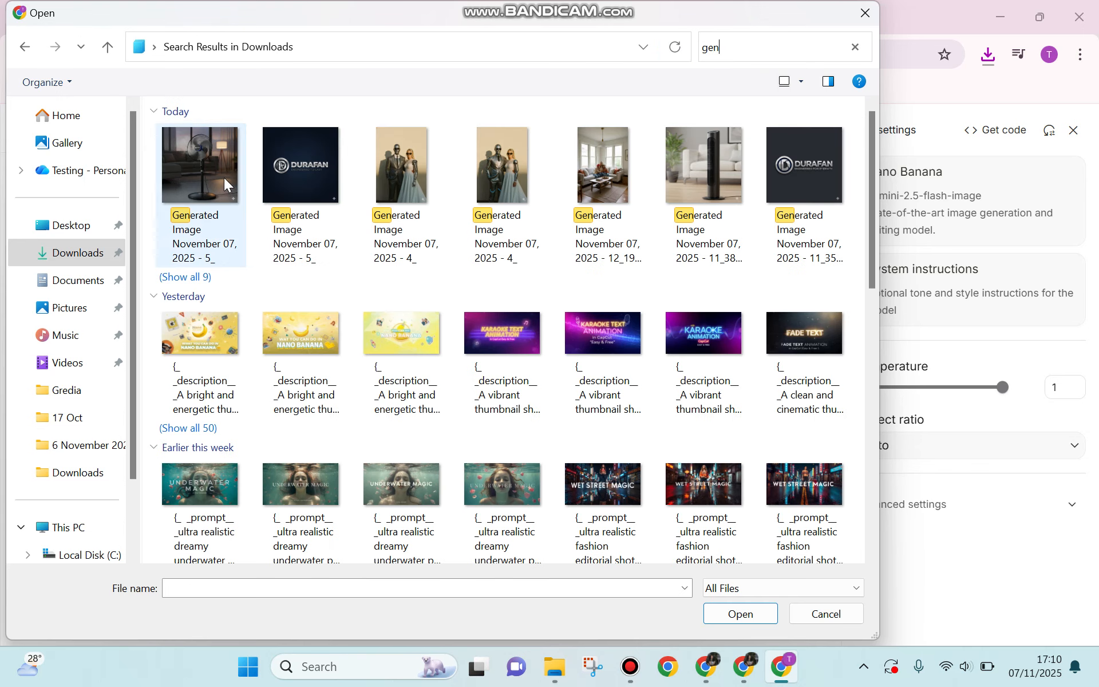
click(282, 170)
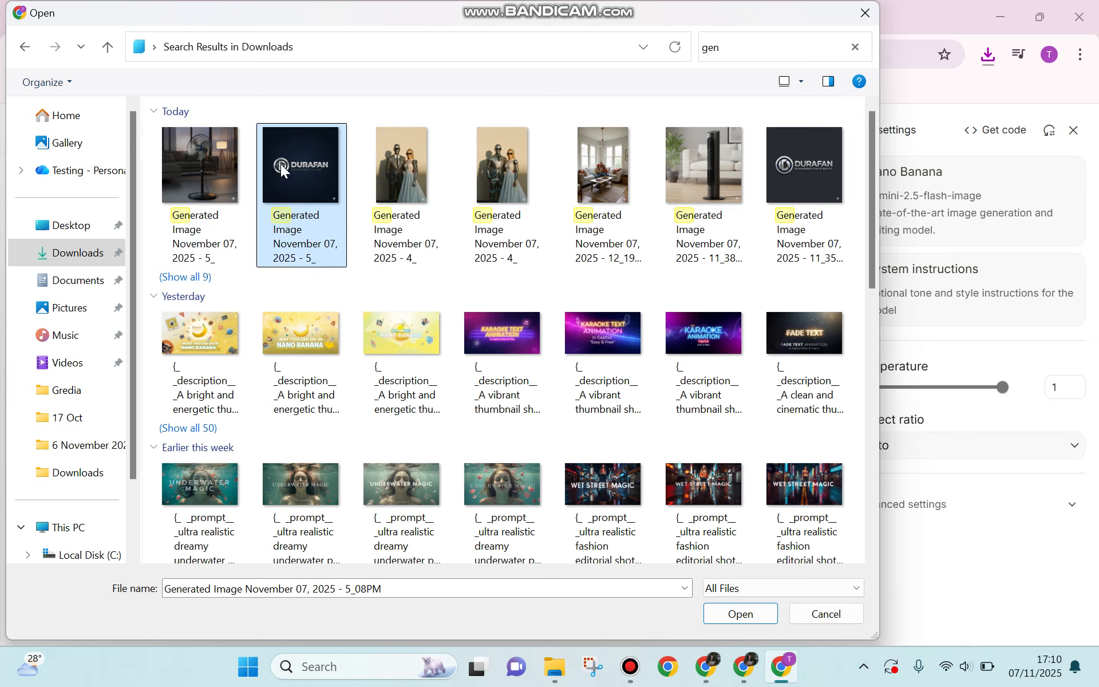
click(739, 613)
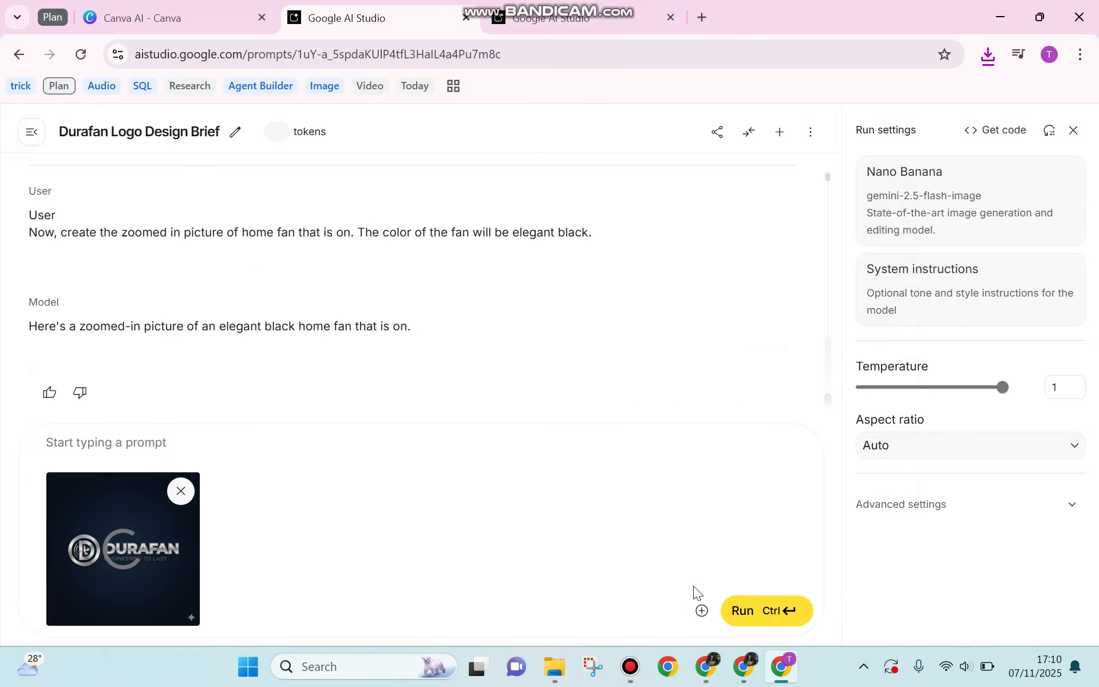
Attach the generated black home fan image from Downloads to the same prompt, finding it with the search "gen".
click(703, 610)
click(773, 523)
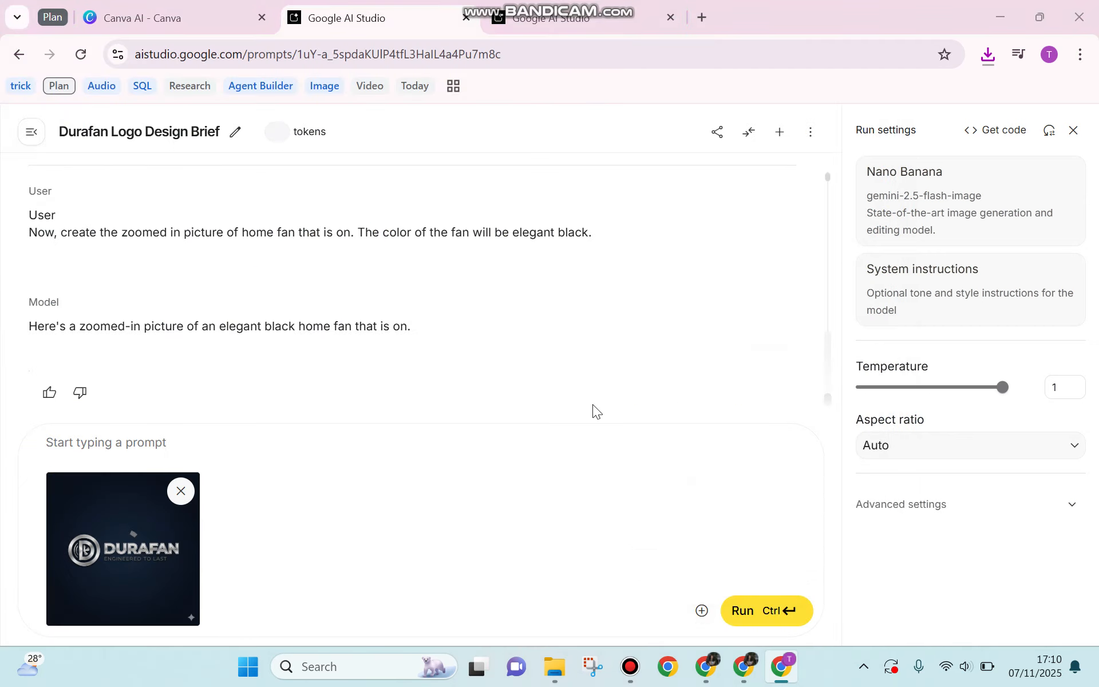
click(734, 43)
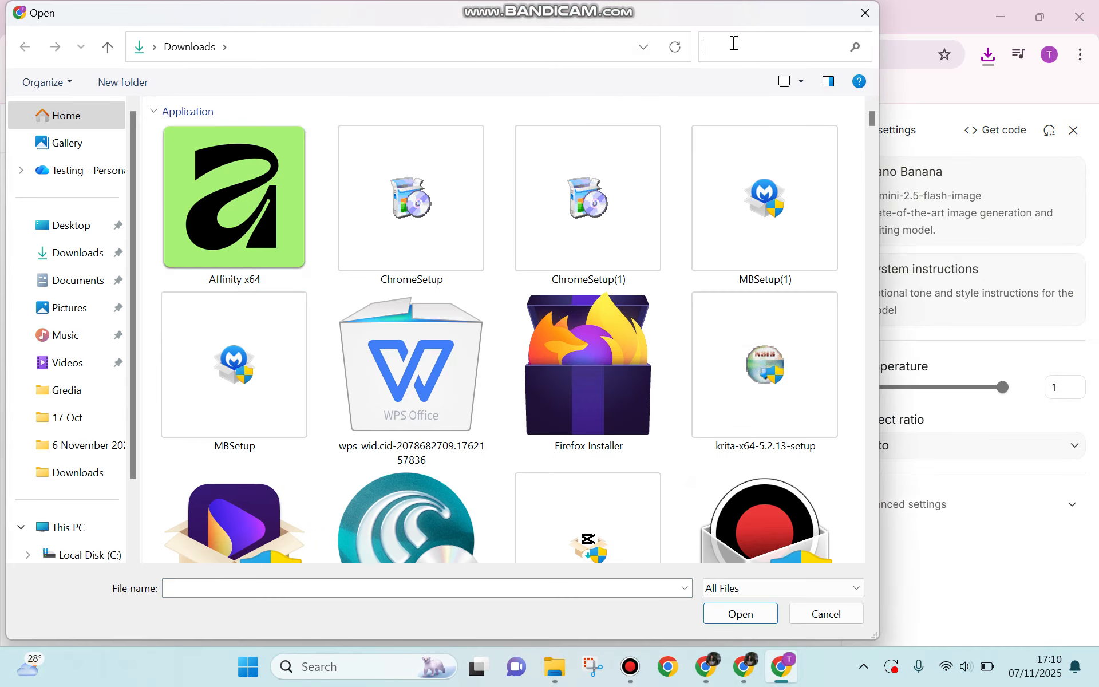
text(gen)
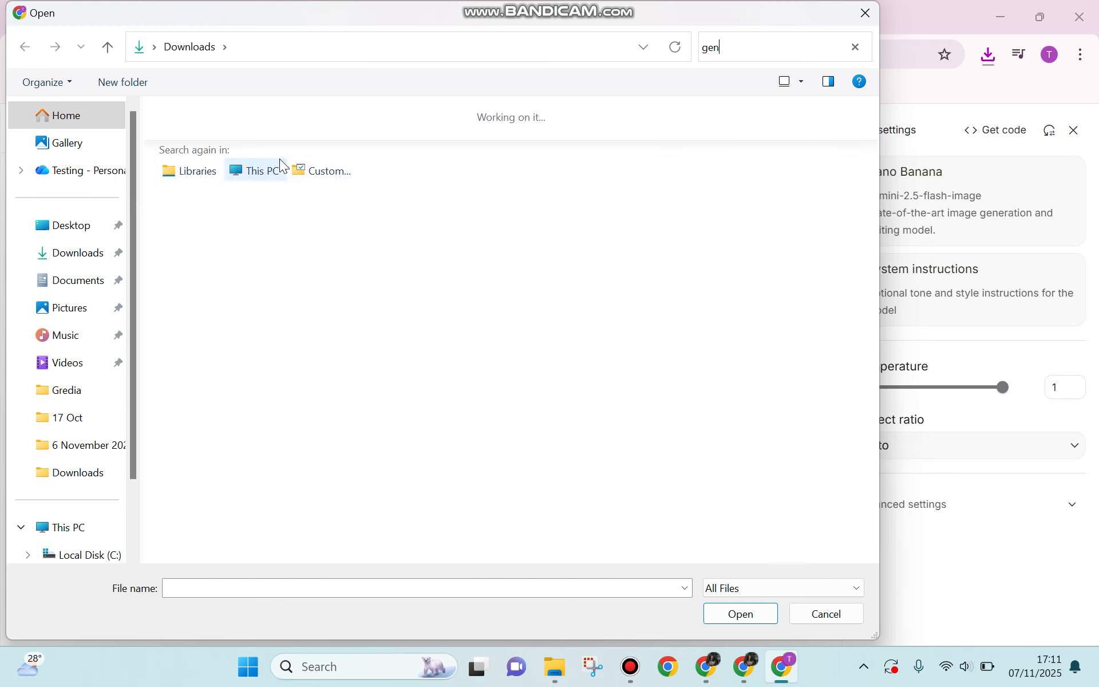
click(200, 172)
click(741, 612)
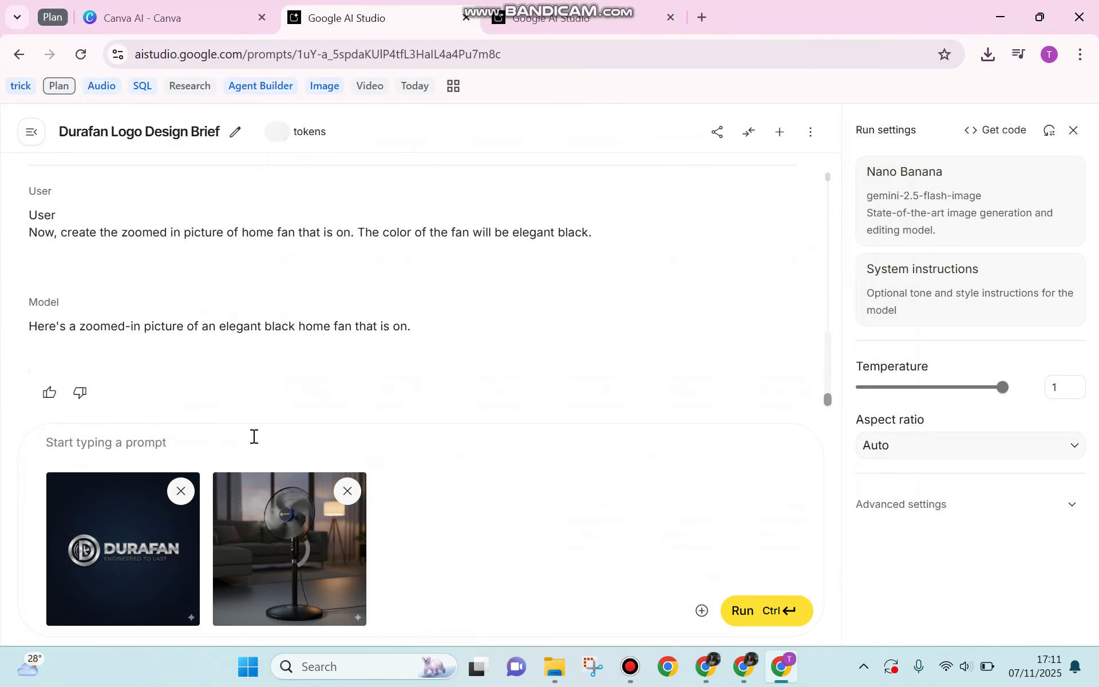
Write a prompt to mock up the Durafan logo onto the elegant black home fan, above the fan hole, with the fan closer so the logo shows clearly.
click(202, 445)
text(Now, mock up this Durafan logo into that elegant black home fan. Place that logo above the fan hole. Change the position of home fan to be closer to the angle. So that, the logo can be seen clearly.)
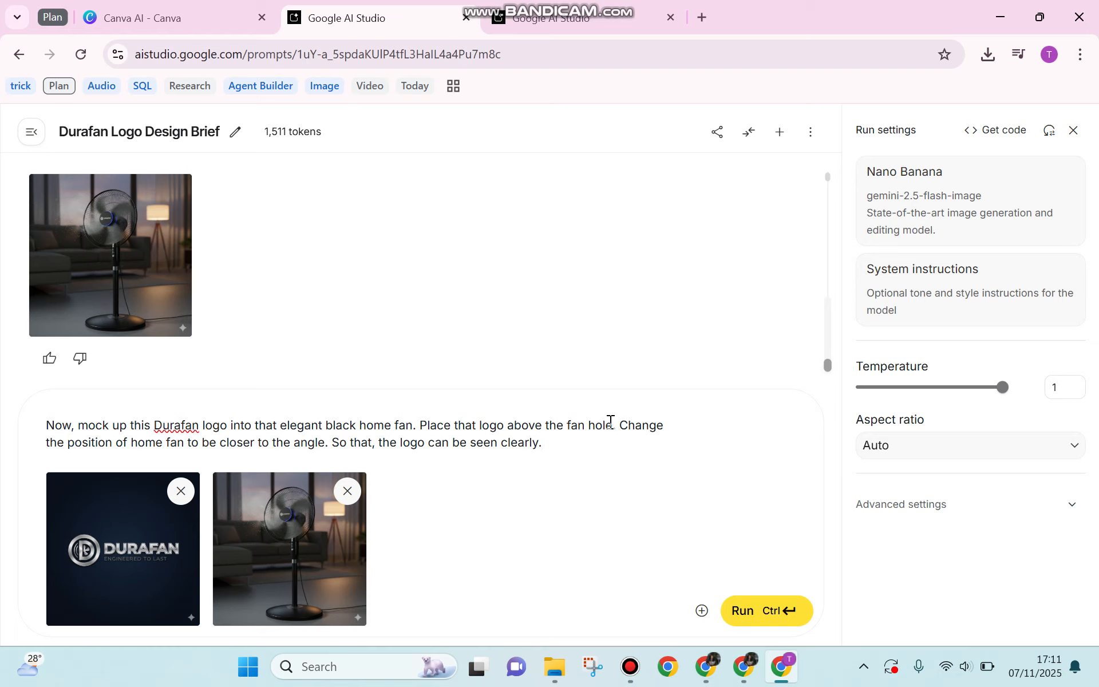
Reword the prompt's logo placement to "in the middle of the fan cover" and run the prompt with the two attached images.
drag(602, 425, 473, 417)
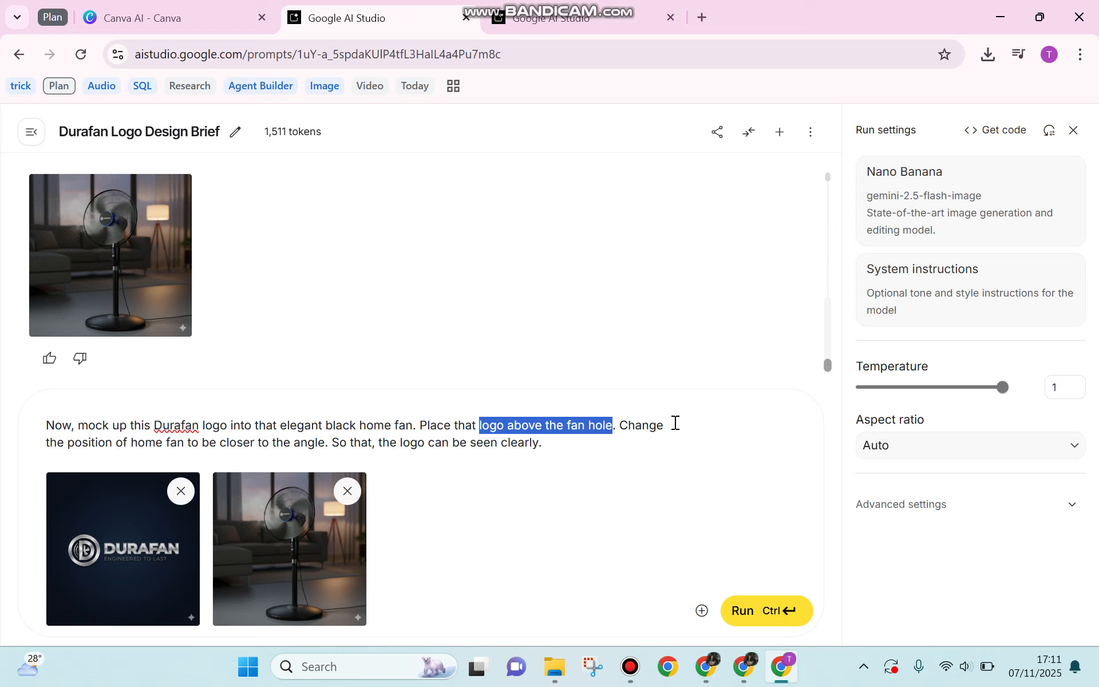
key(Right)
key(BackSpace)
key(BackSpace)
key(BackSpace)
key(BackSpace)
key(BackSpace)
key(BackSpace)
key(BackSpace)
key(BackSpace)
key(BackSpace)
key(BackSpace)
key(BackSpace)
key(BackSpace)
key(BackSpace)
key(BackSpace)
key(BackSpace)
key(BackSpace)
key(BackSpace)
key(BackSpace)
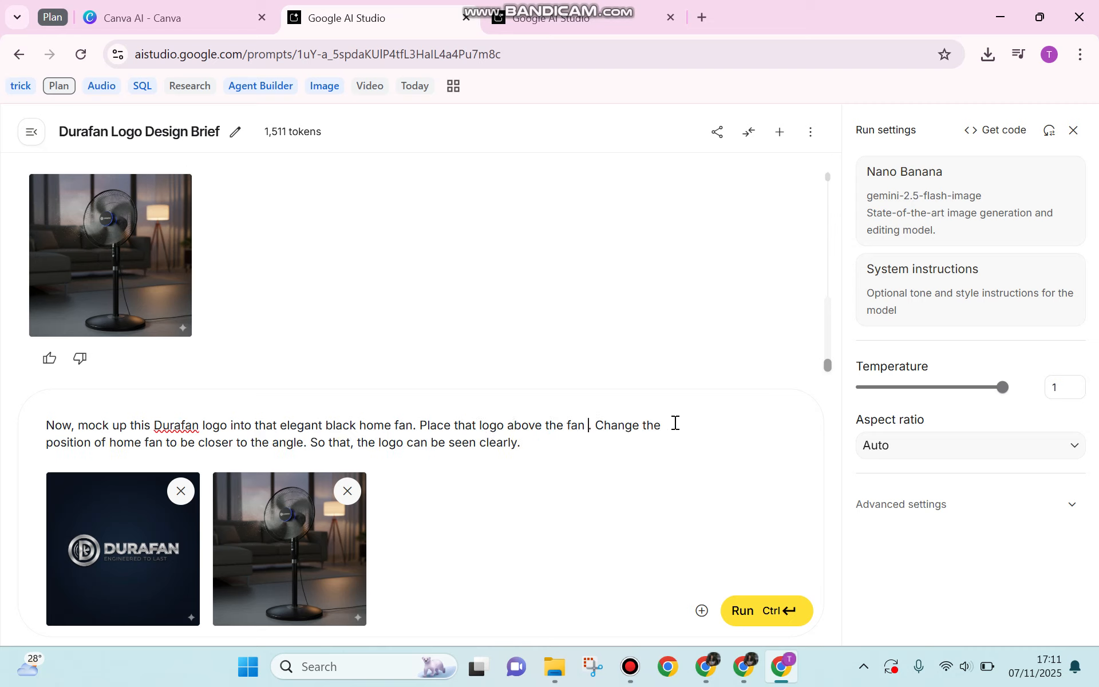
text(in the mi)
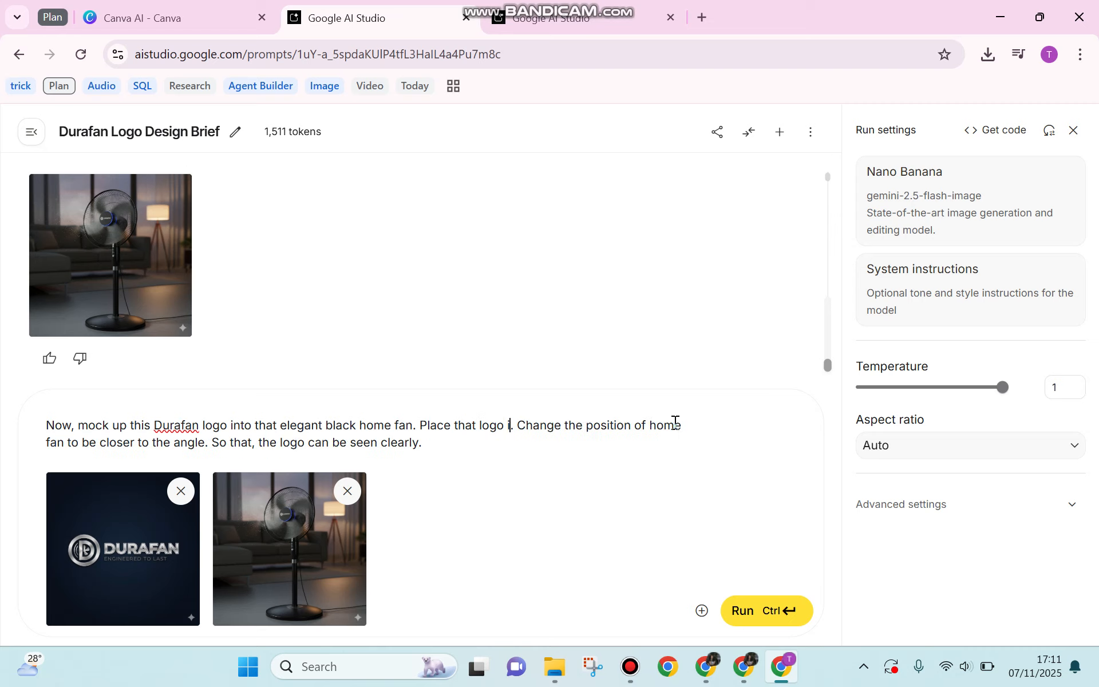
text(ddle of )
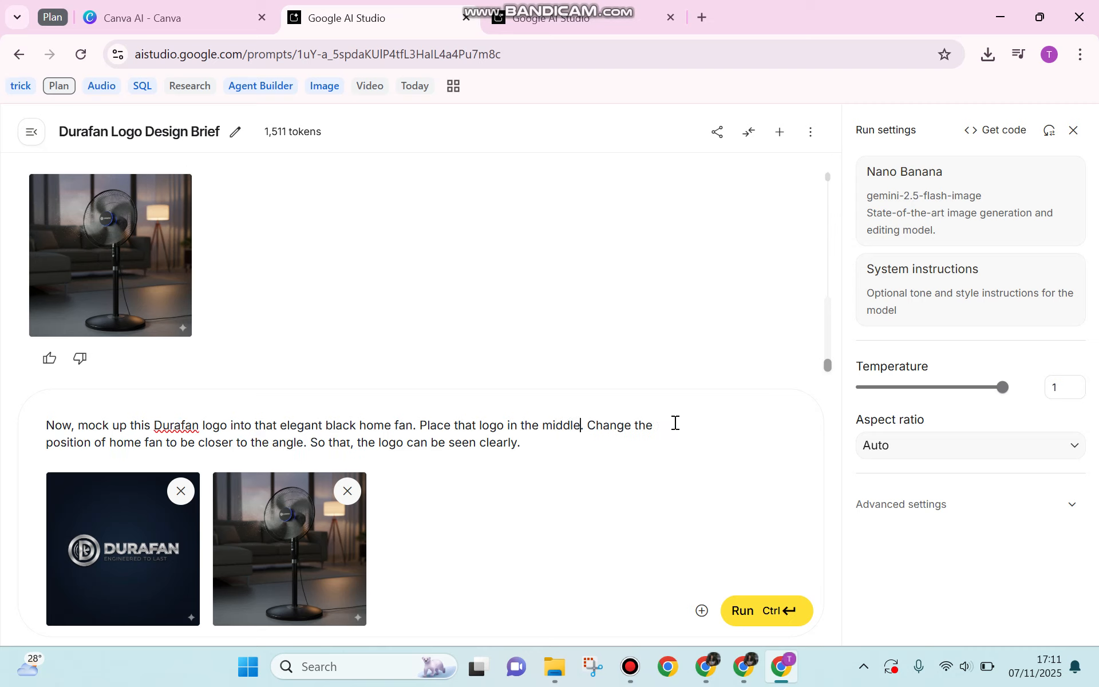
text(the fan cover)
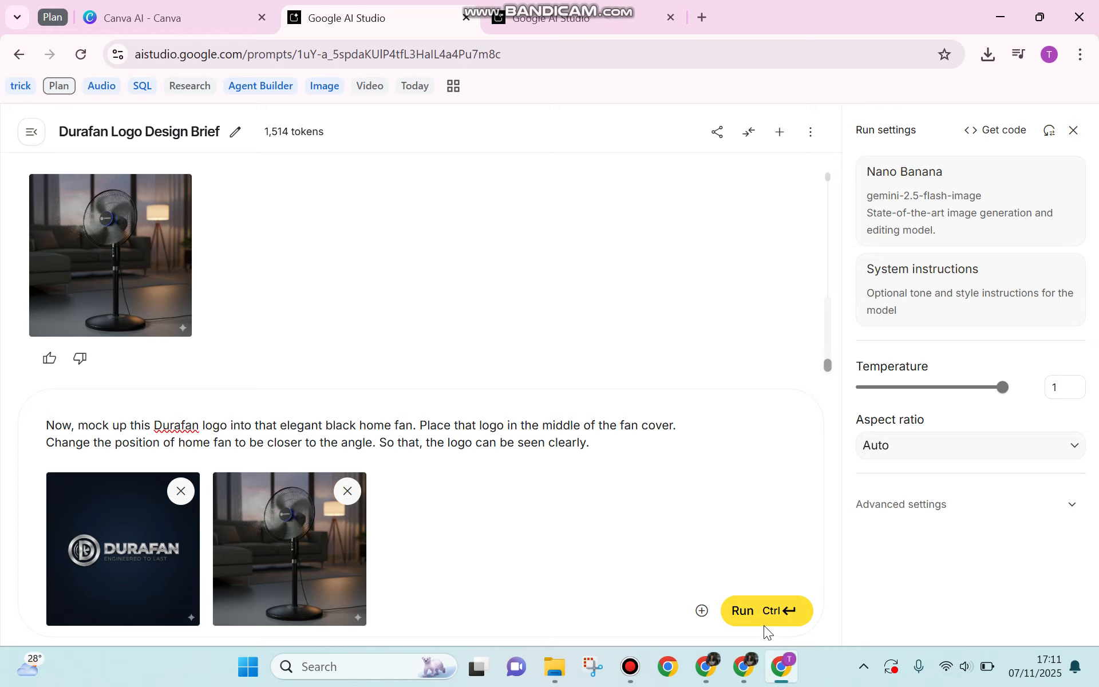
click(766, 611)
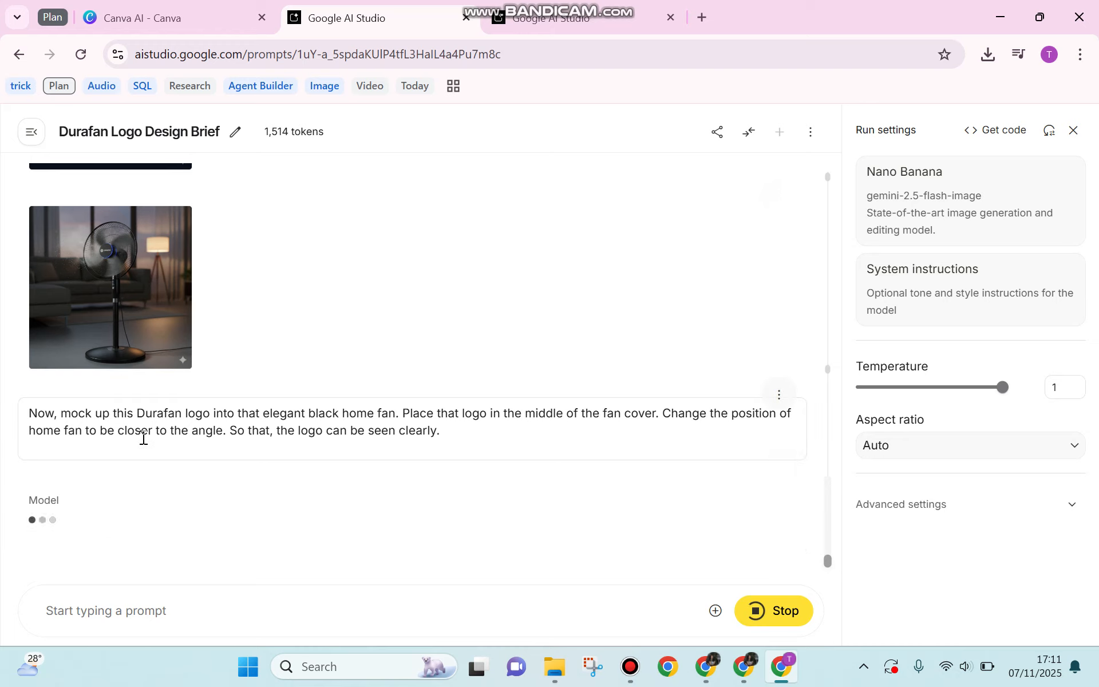
scroll(144, 424, up, 4)
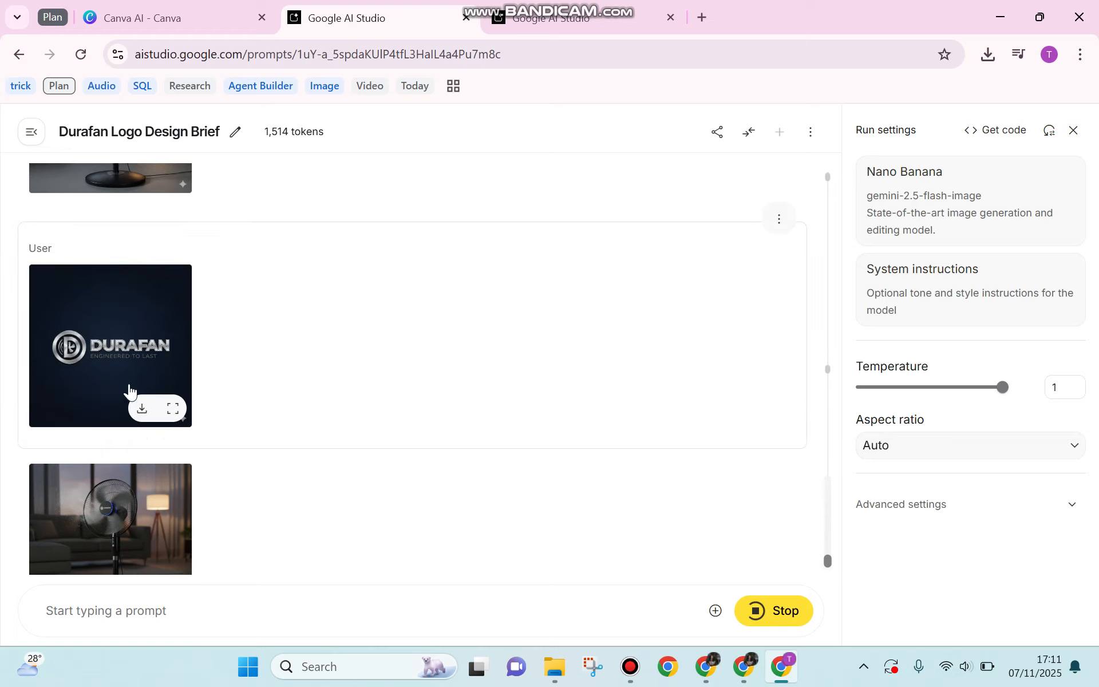
scroll(94, 387, down, 4)
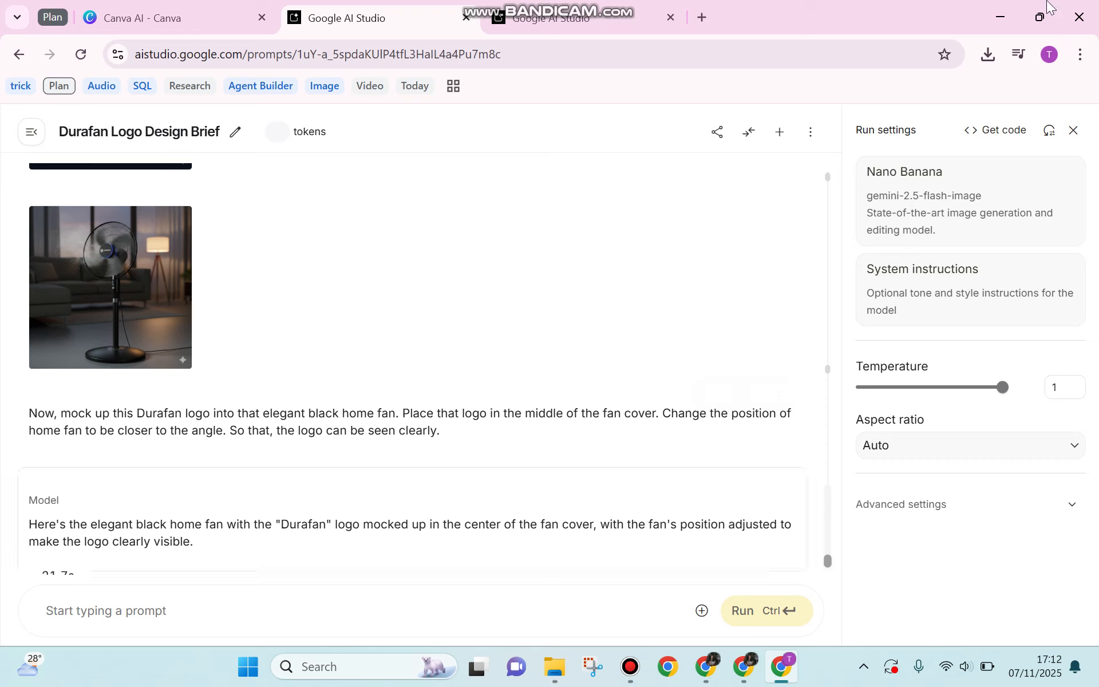
Open the generated fan mockup, enlarge it to check the logo on the fan cover, and download the image.
mouse_move(749, 5)
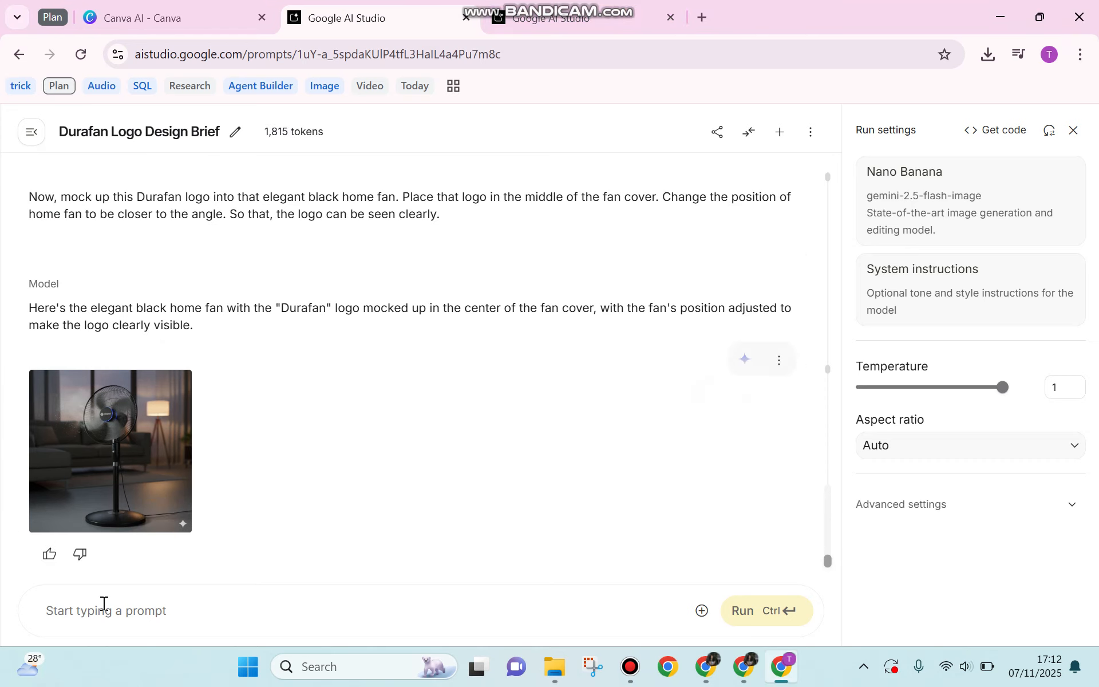
click(112, 412)
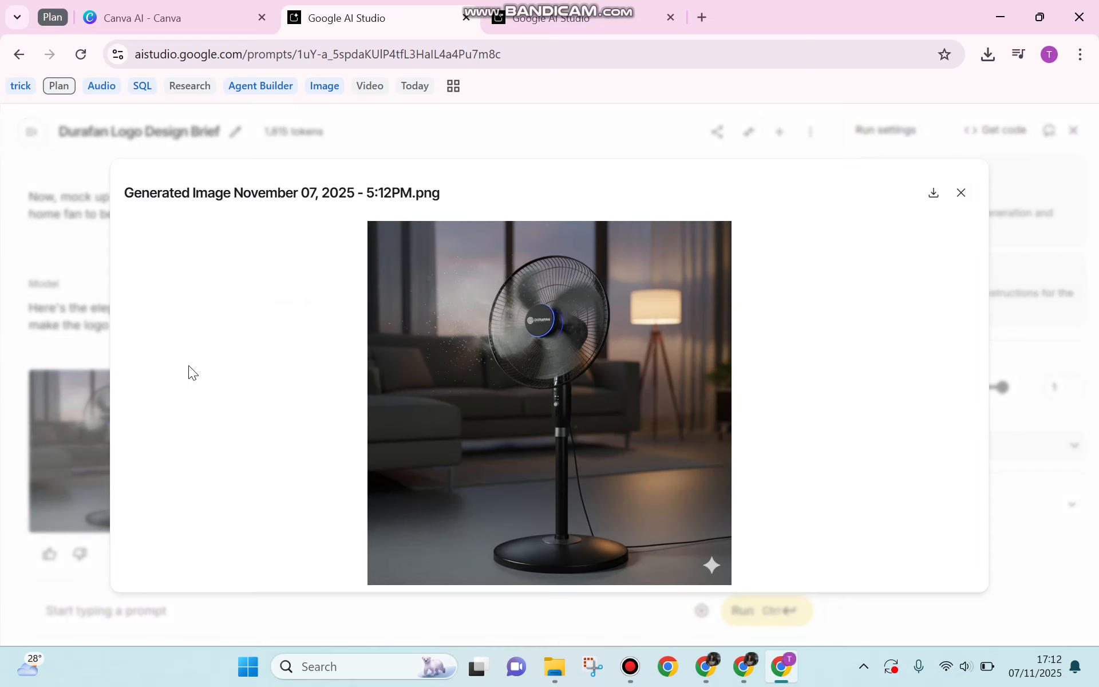
click(511, 318)
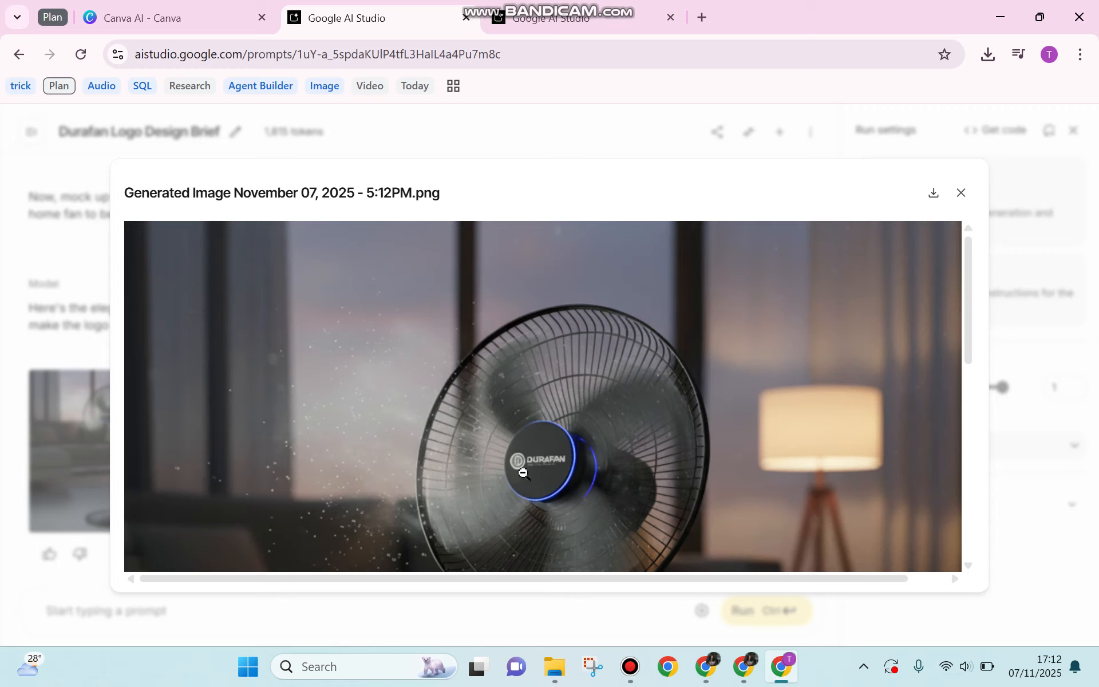
click(939, 195)
click(597, 125)
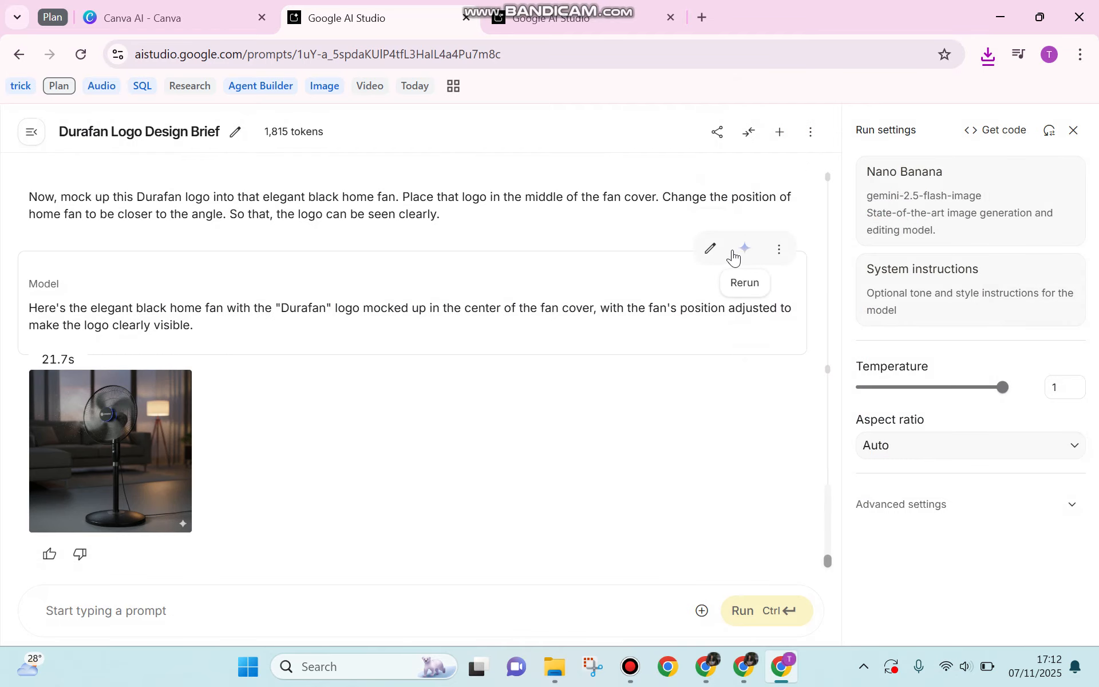
Rerun the logo mockup prompt and examine the regenerated fan image at enlarged size, from the fan head to the base.
scroll(664, 297, up, 1)
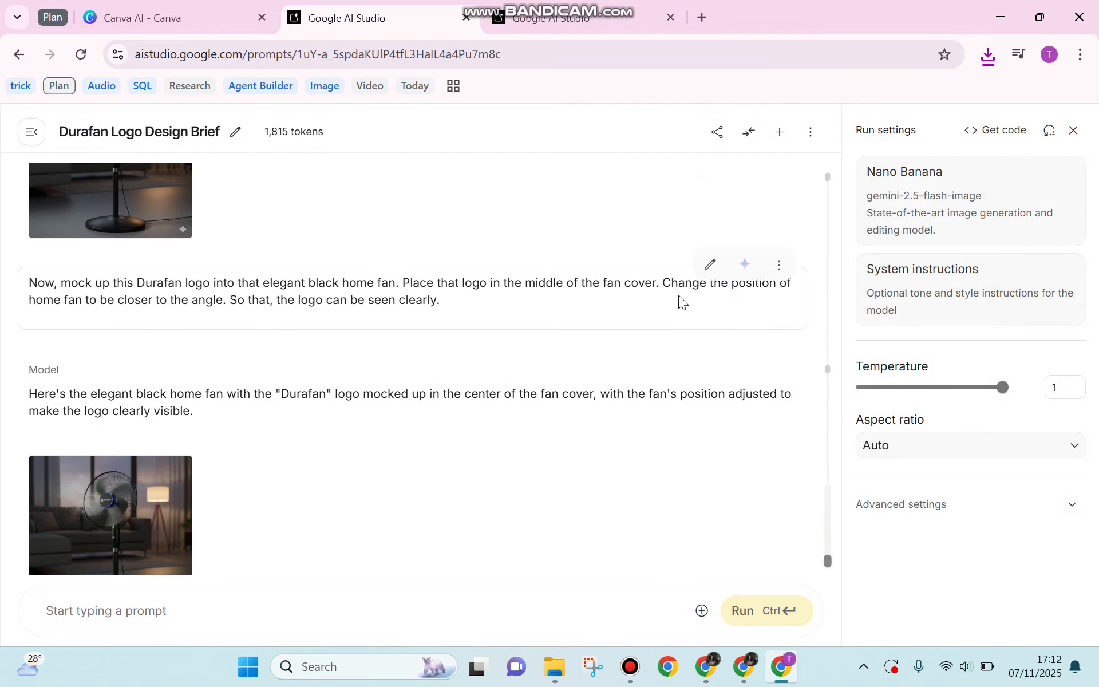
click(746, 265)
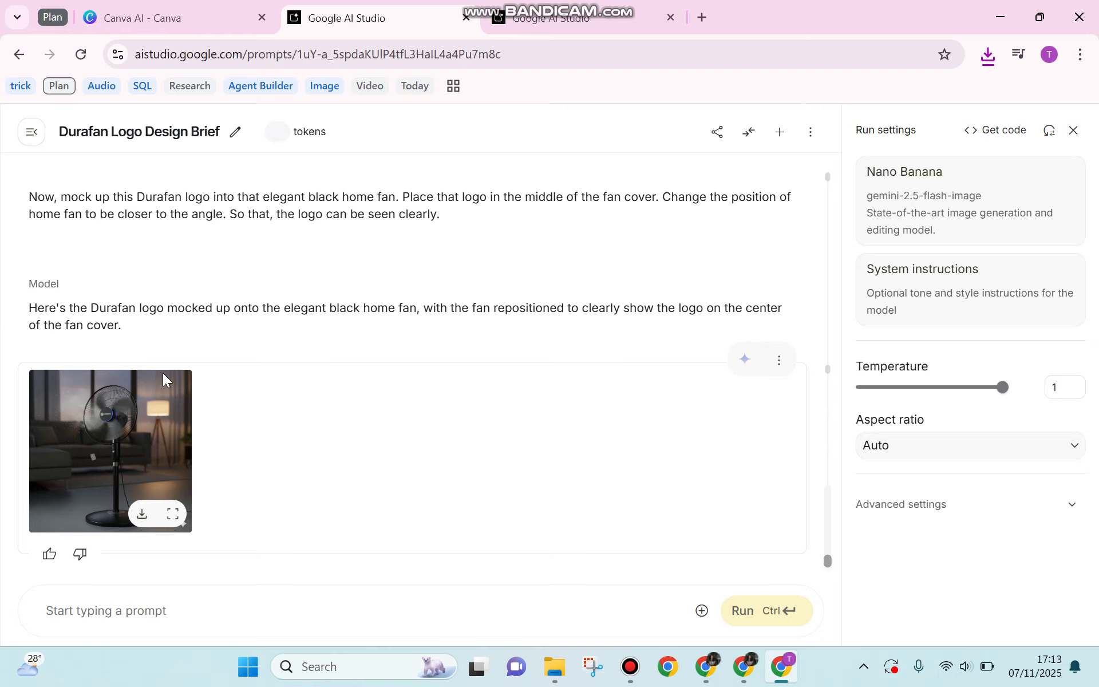
click(111, 422)
click(493, 361)
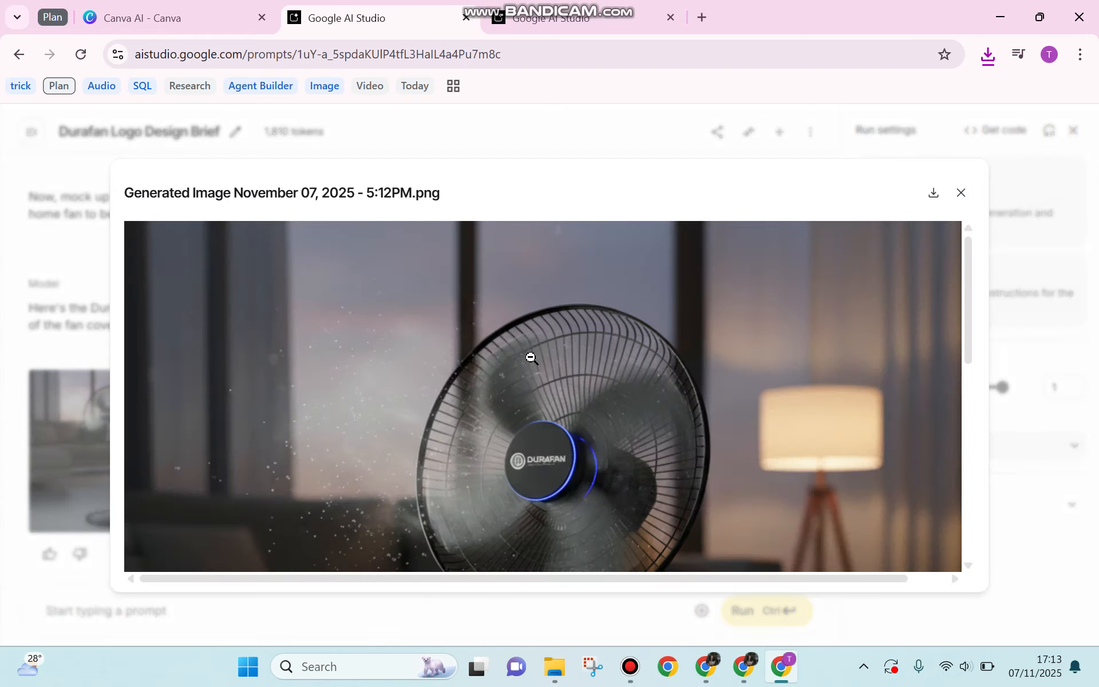
scroll(567, 334, down, 5)
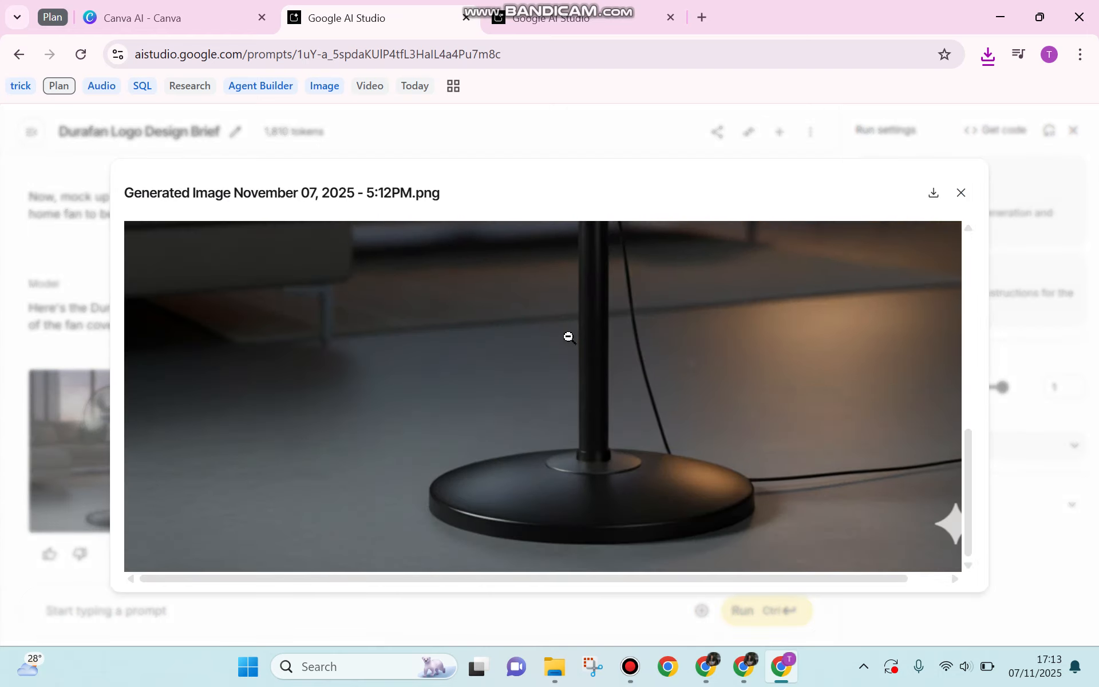
scroll(567, 335, up, 5)
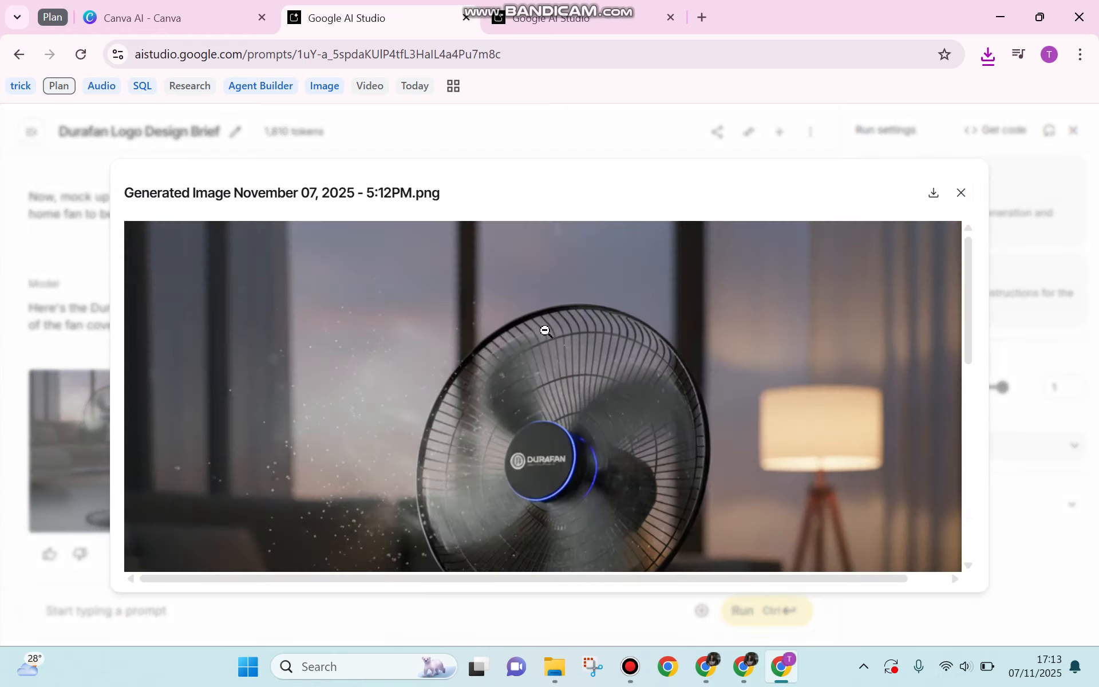
click(956, 197)
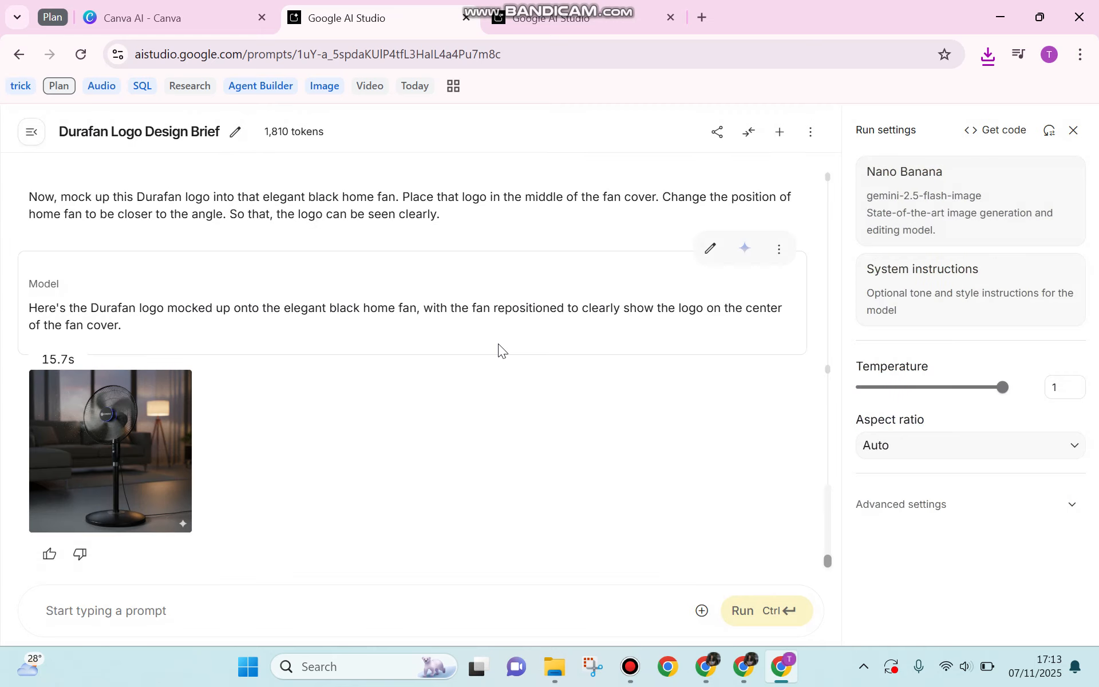